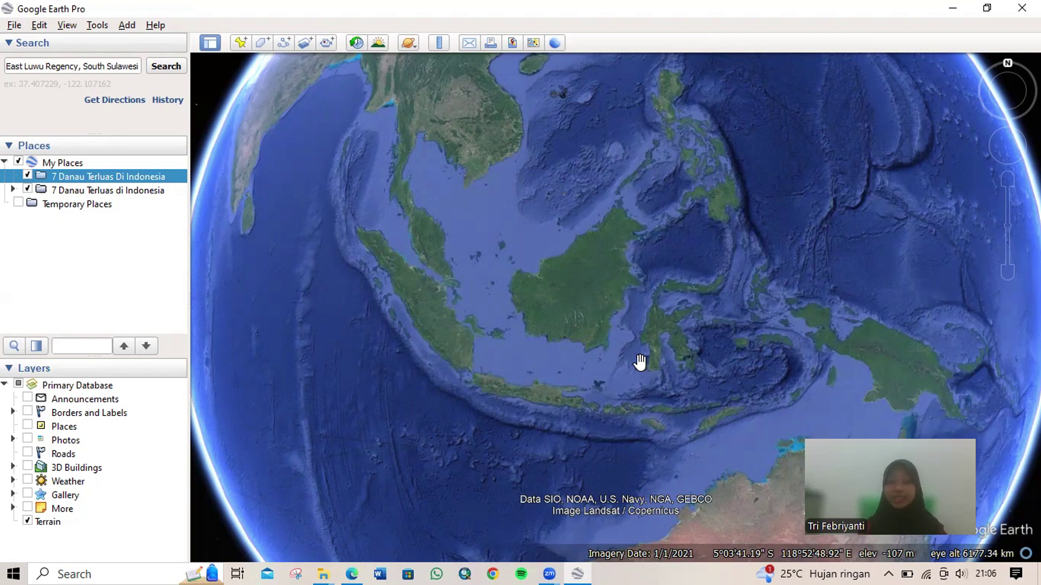
Delete the empty folder "7 Danau Terluas Di Indonesia" from My Places after expanding the other lake folder.
click(12, 189)
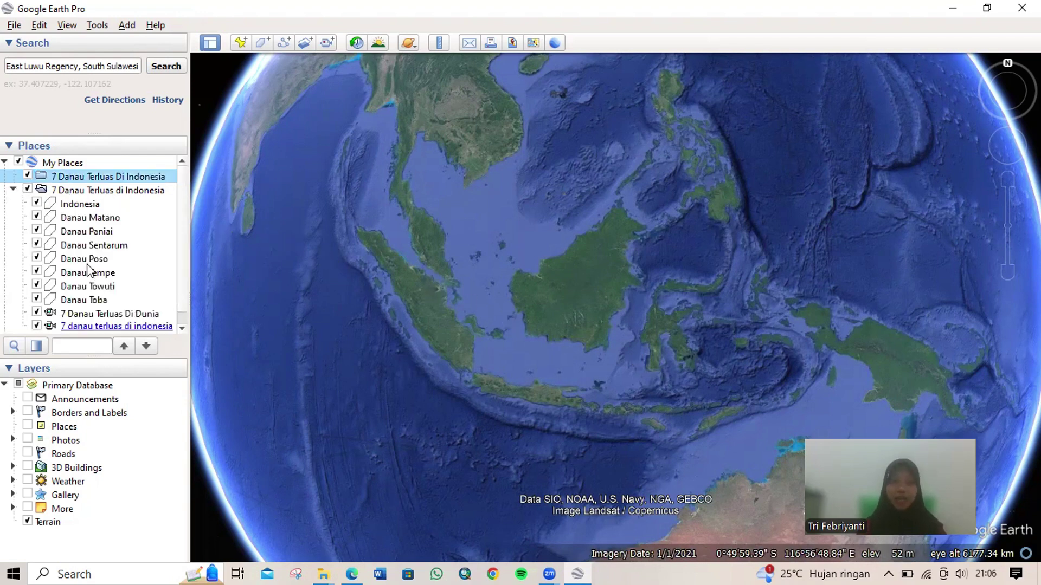
right_click(124, 181)
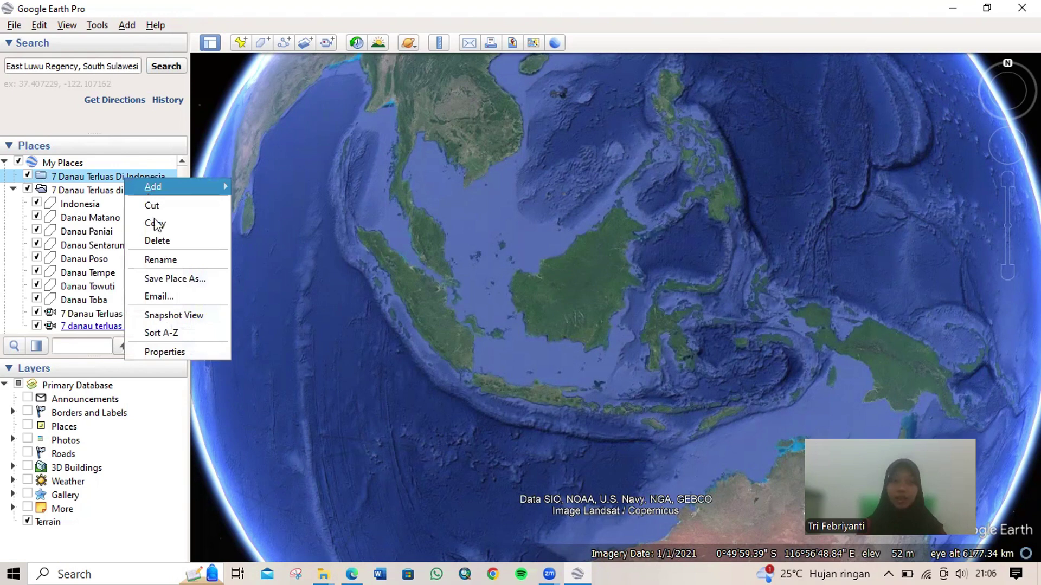
click(155, 240)
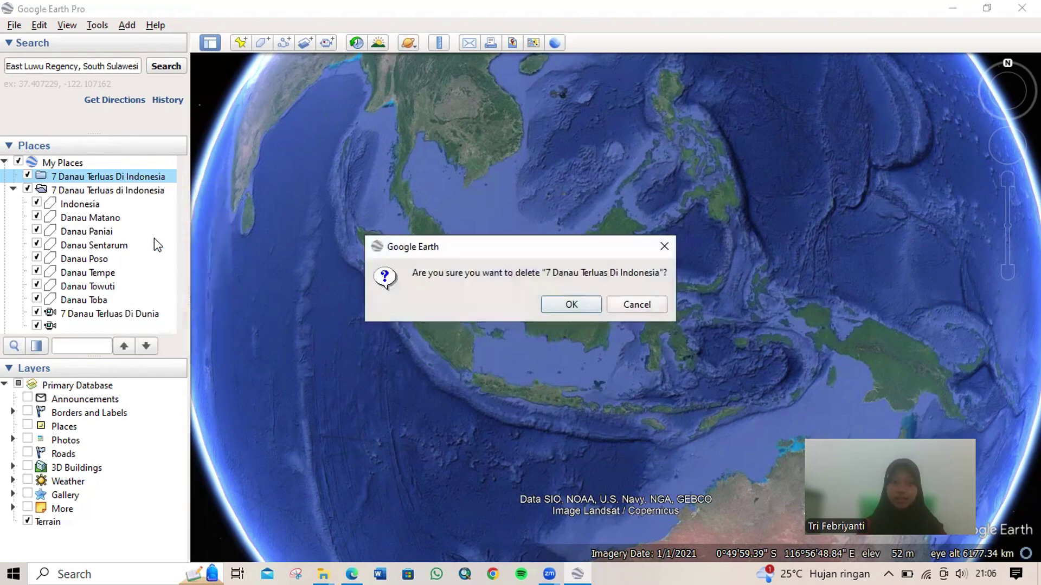
click(546, 305)
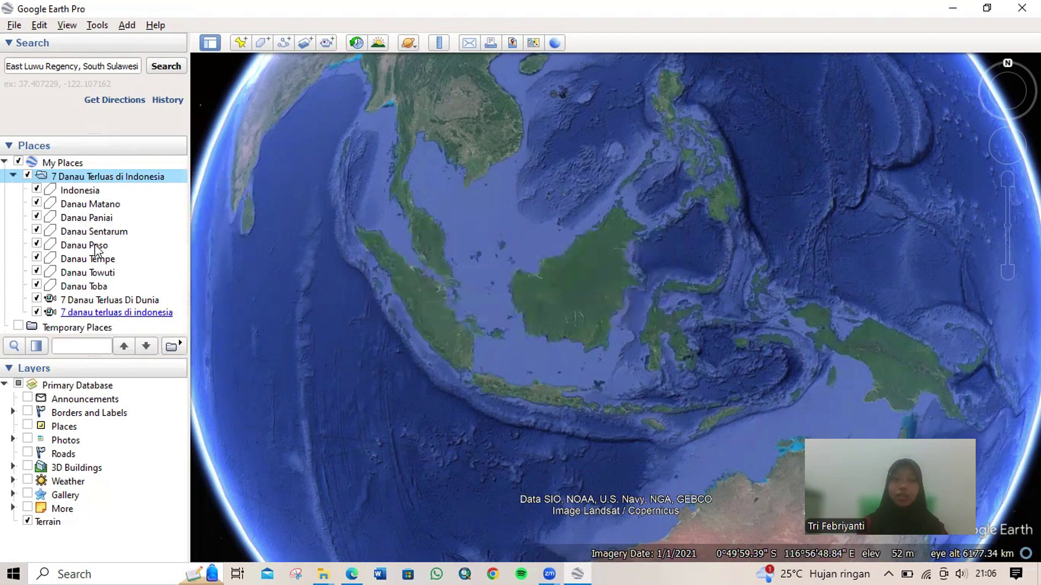
Fly to the saved Danau Matano and Indonesia polygons, ending with the whole archipelago in view.
double_click(83, 205)
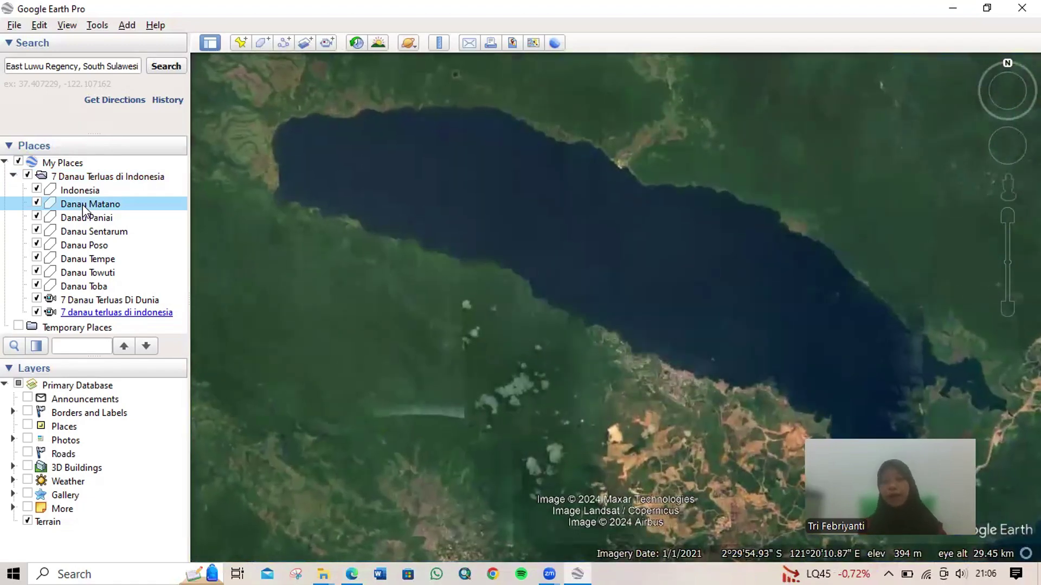
click(36, 190)
click(37, 190)
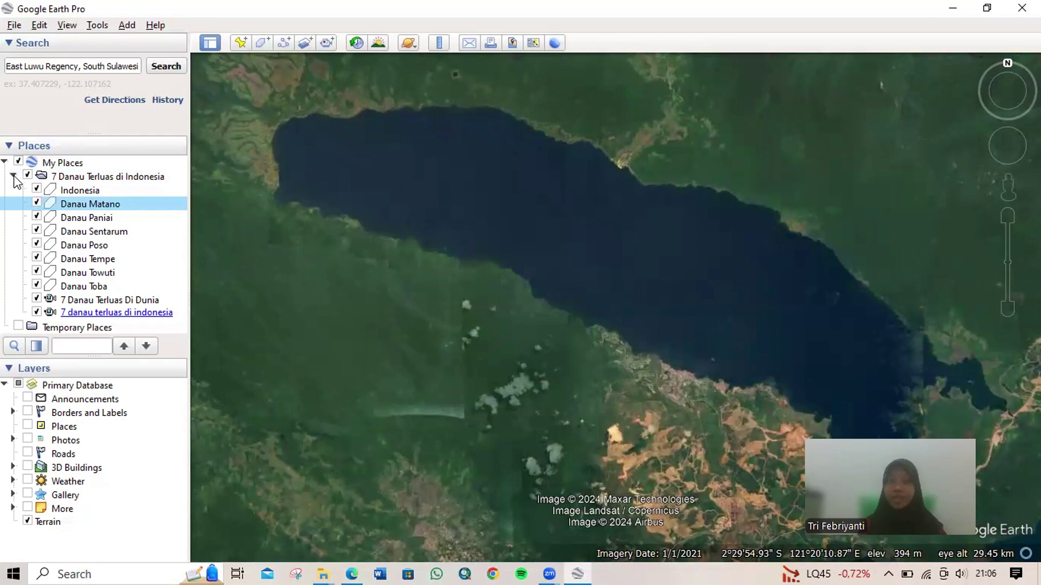
double_click(76, 195)
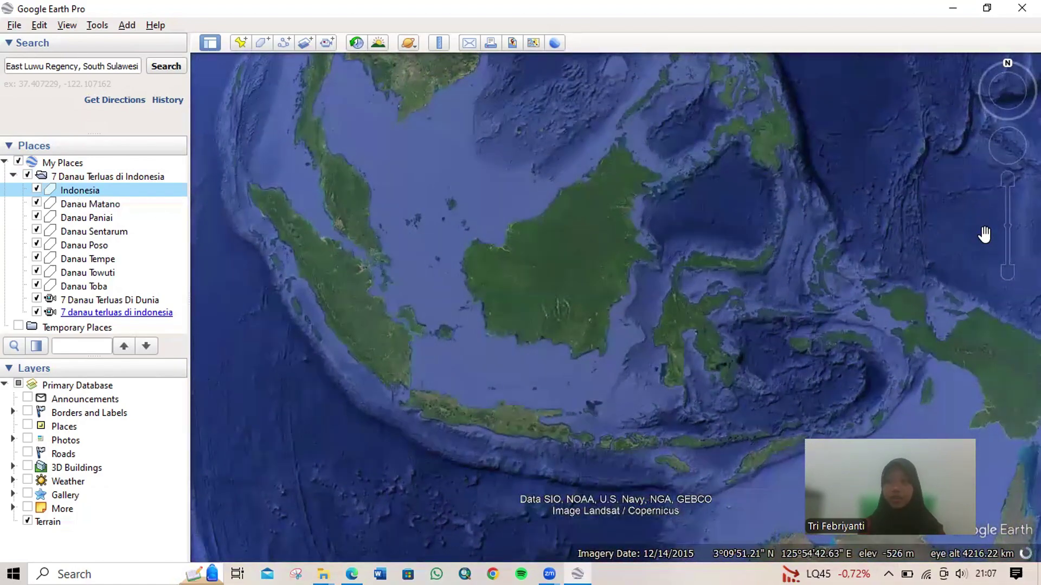
click(1006, 269)
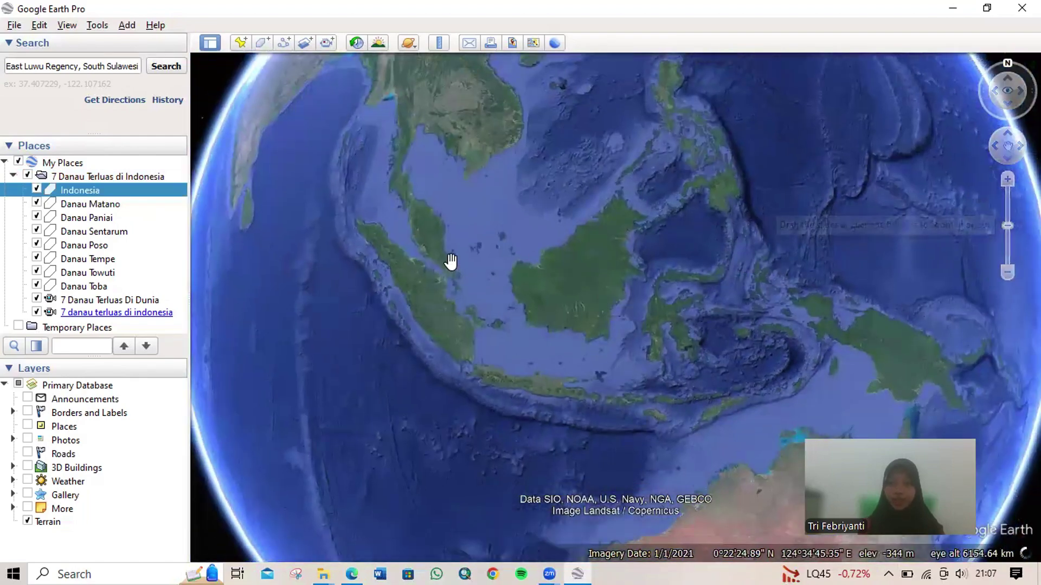
Create a new folder named "7 Danau Terluas Di Indonesia" under My Places.
click(13, 176)
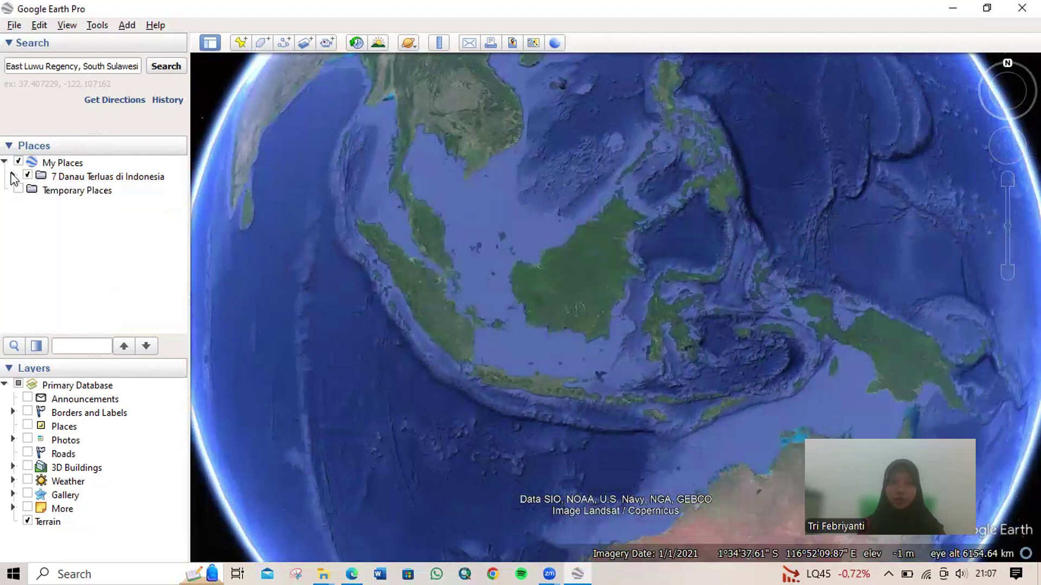
click(63, 162)
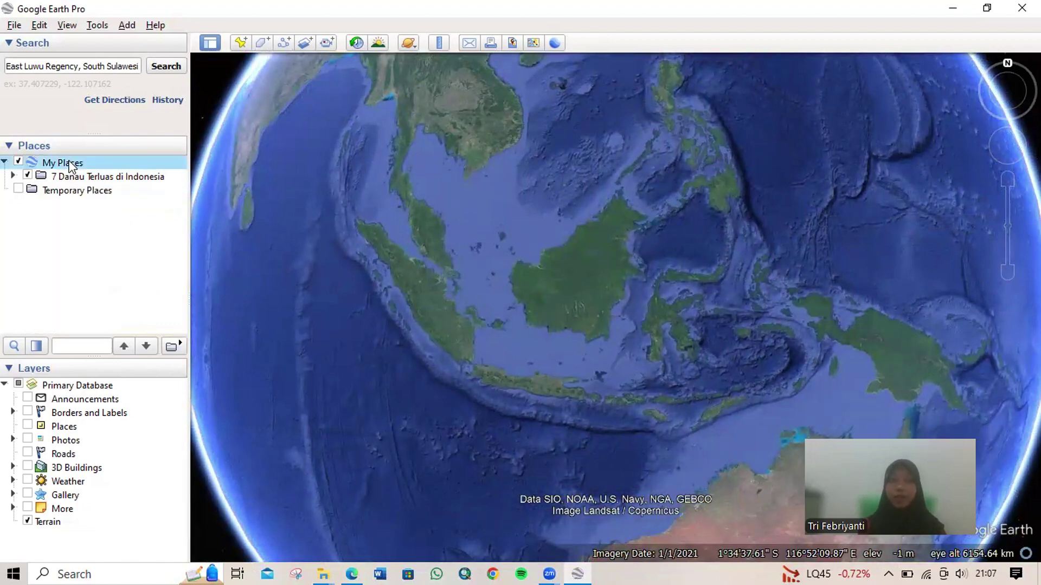
right_click(70, 164)
mouse_move(79, 170)
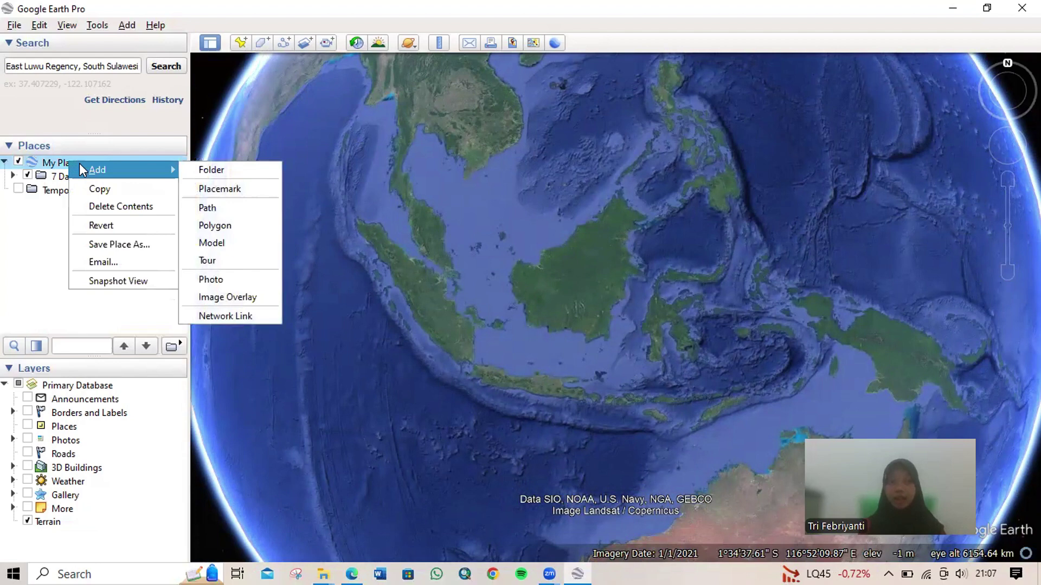
click(205, 169)
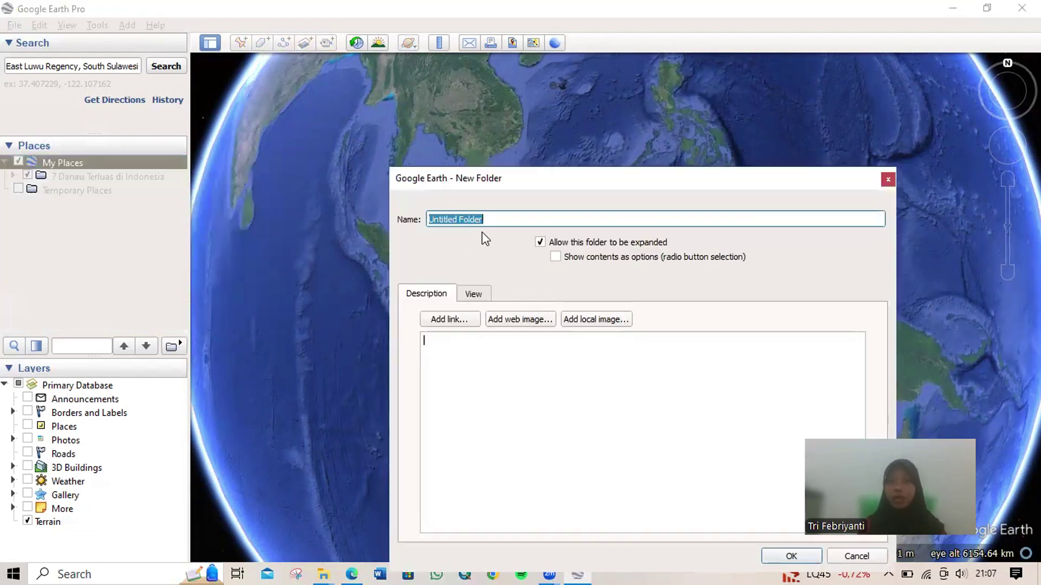
key(BackSpace)
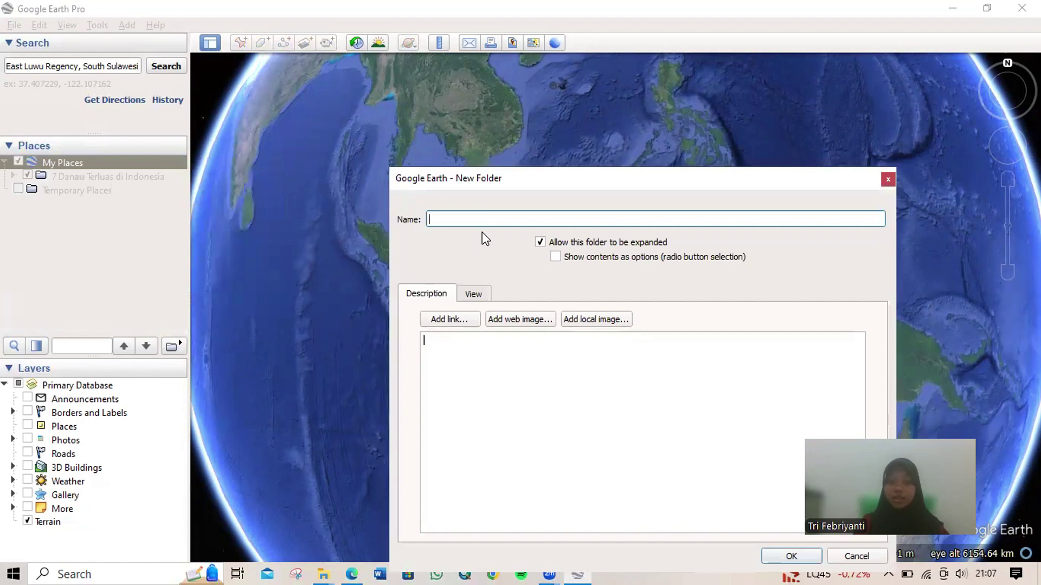
text(7 Danau T)
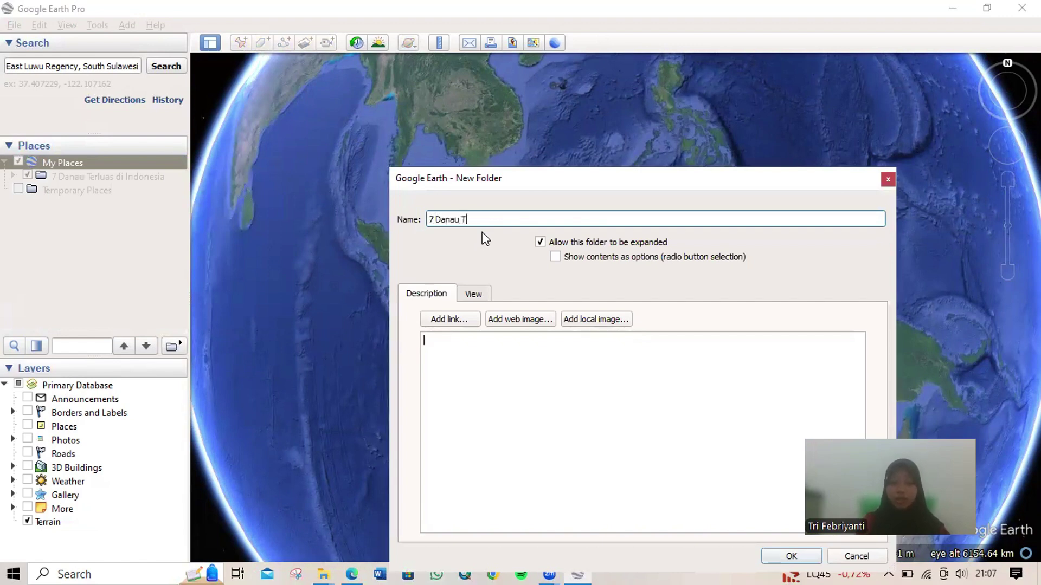
text(erluas Di Indonesia)
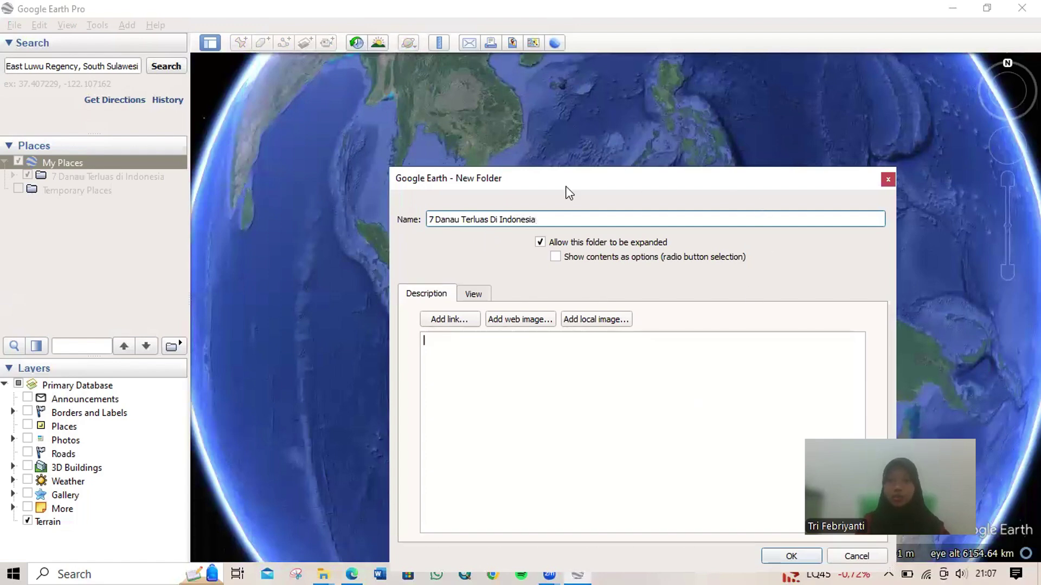
drag(622, 188, 484, 177)
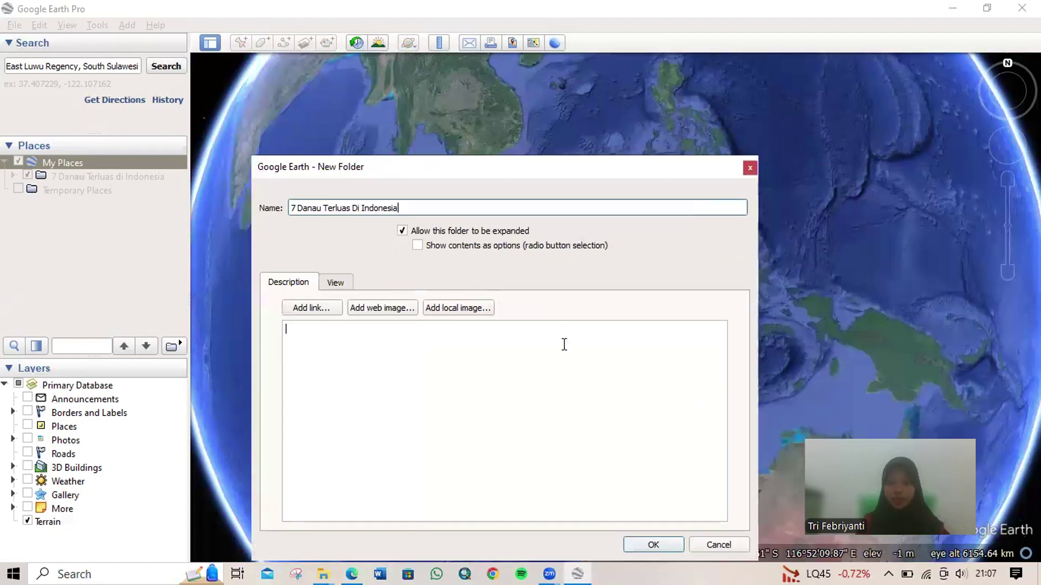
click(645, 543)
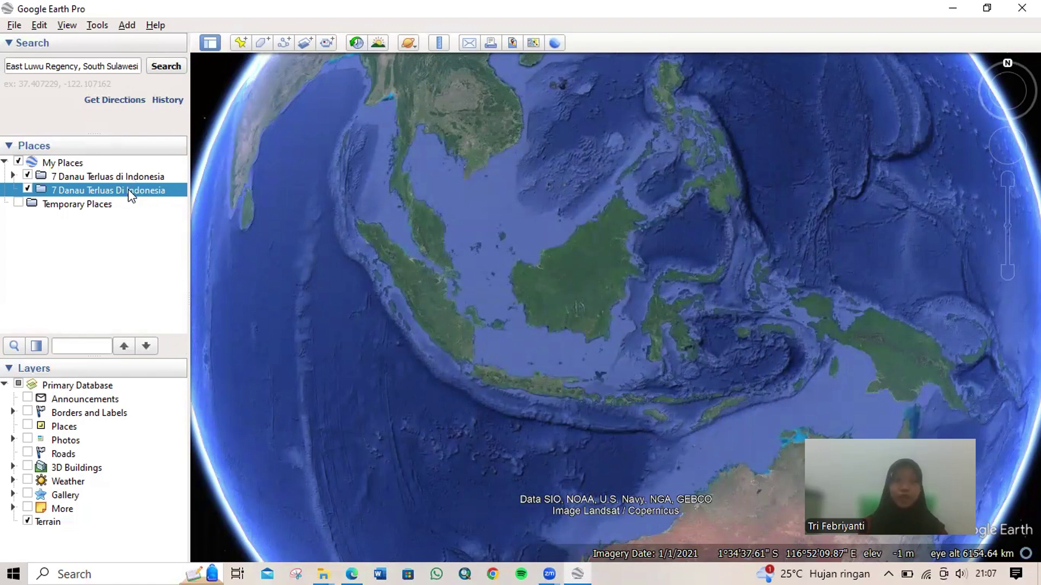
Move the new folder above the existing lake folder and review the polygons stored in the existing one.
drag(128, 190, 122, 170)
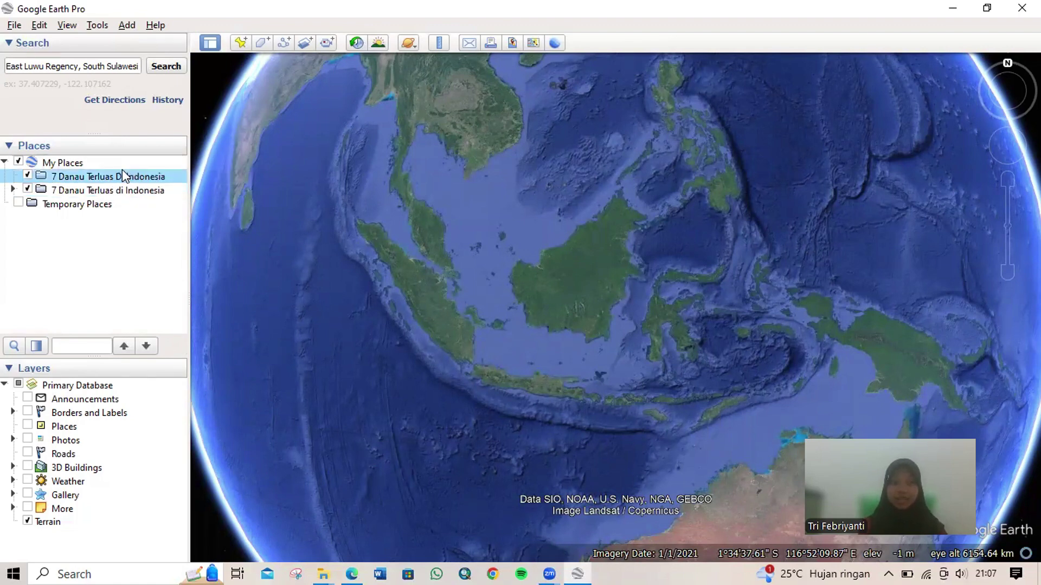
click(26, 189)
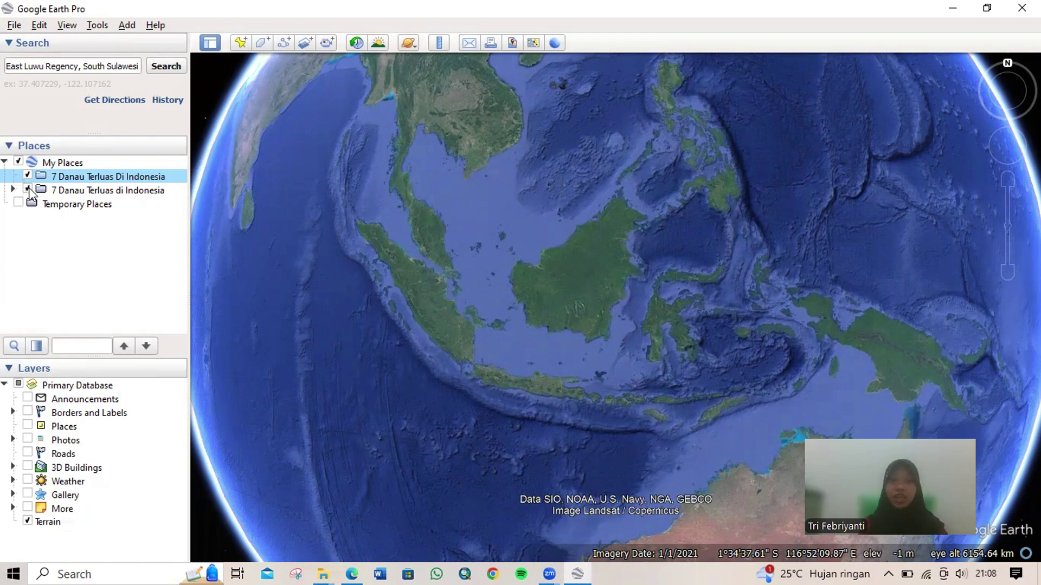
click(13, 190)
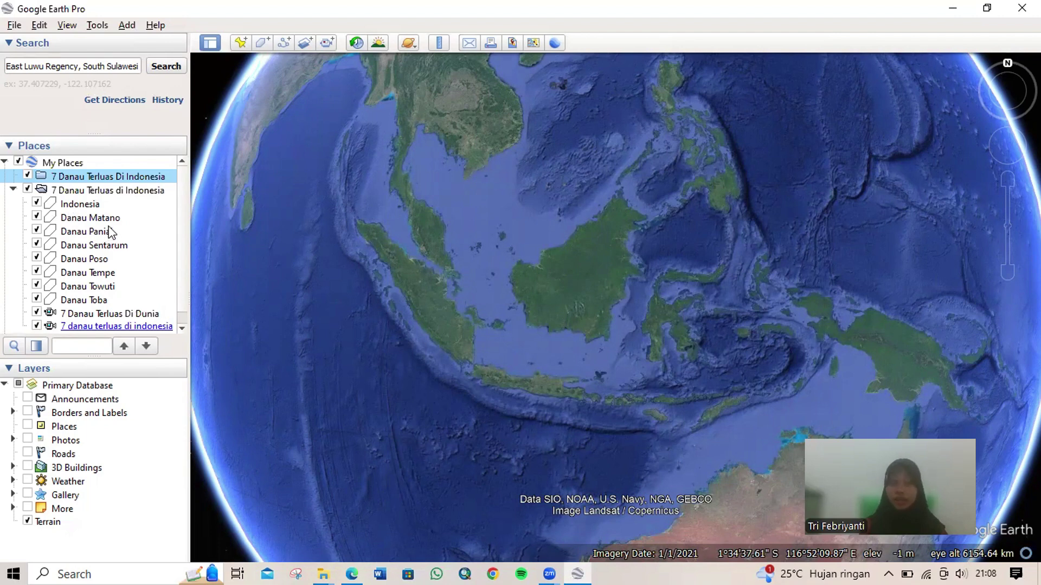
click(12, 189)
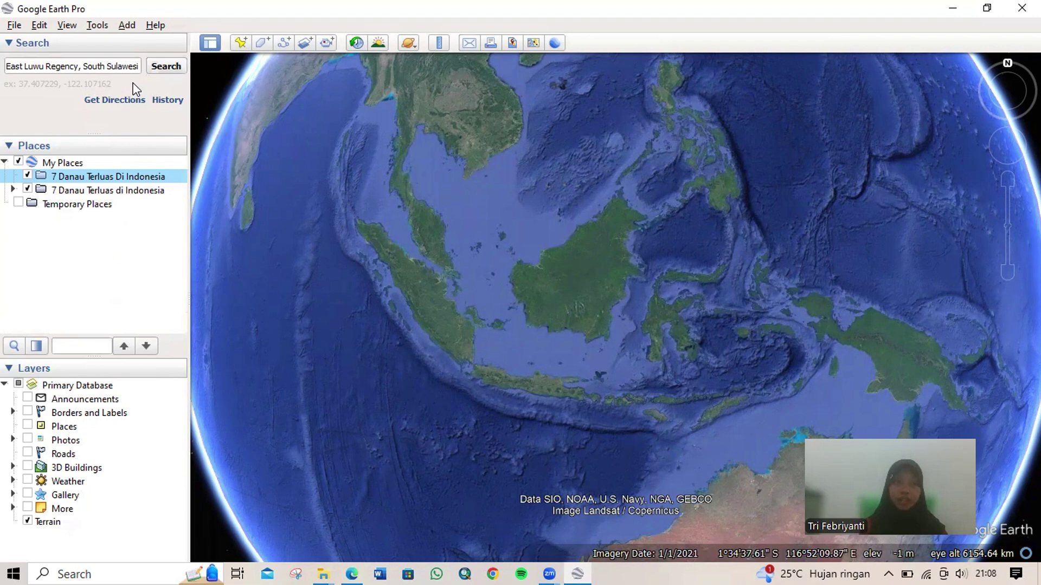
Search for Danau Matano and fly to the suggested lake in East Luwu Regency, South Sulawesi.
drag(8, 67, 230, 96)
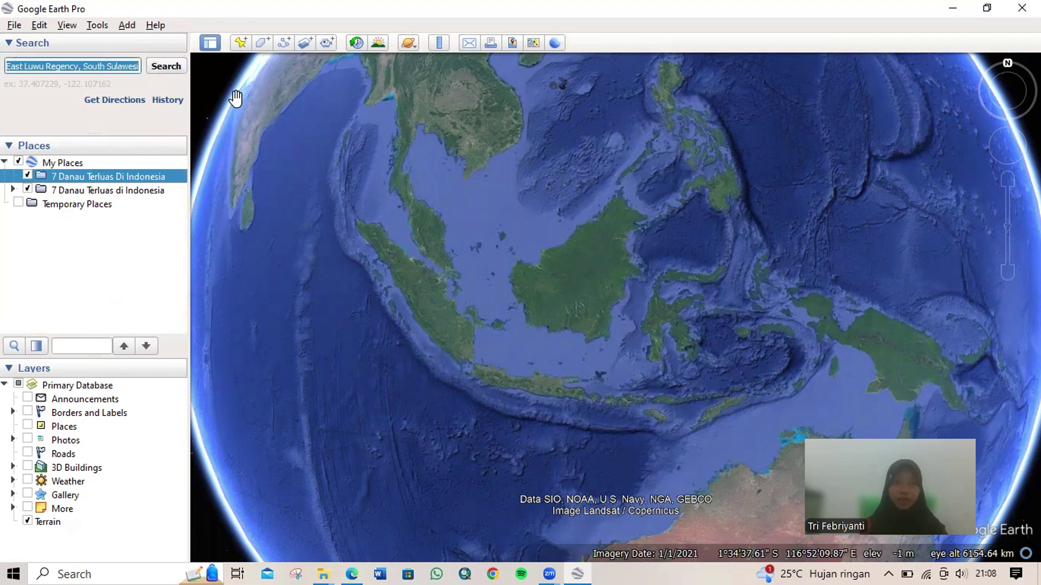
text(Danau Matano,)
key(BackSpace)
key(BackSpace)
key(BackSpace)
key(BackSpace)
key(BackSpace)
key(BackSpace)
key(BackSpace)
key(BackSpace)
key(BackSpace)
key(BackSpace)
key(BackSpace)
key(BackSpace)
key(BackSpace)
key(BackSpace)
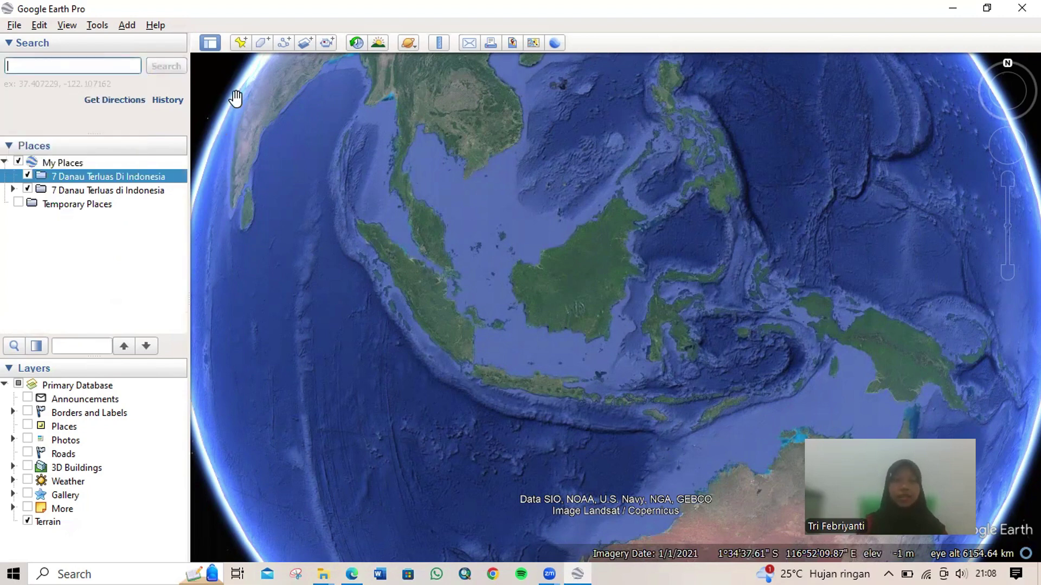
text(Dan)
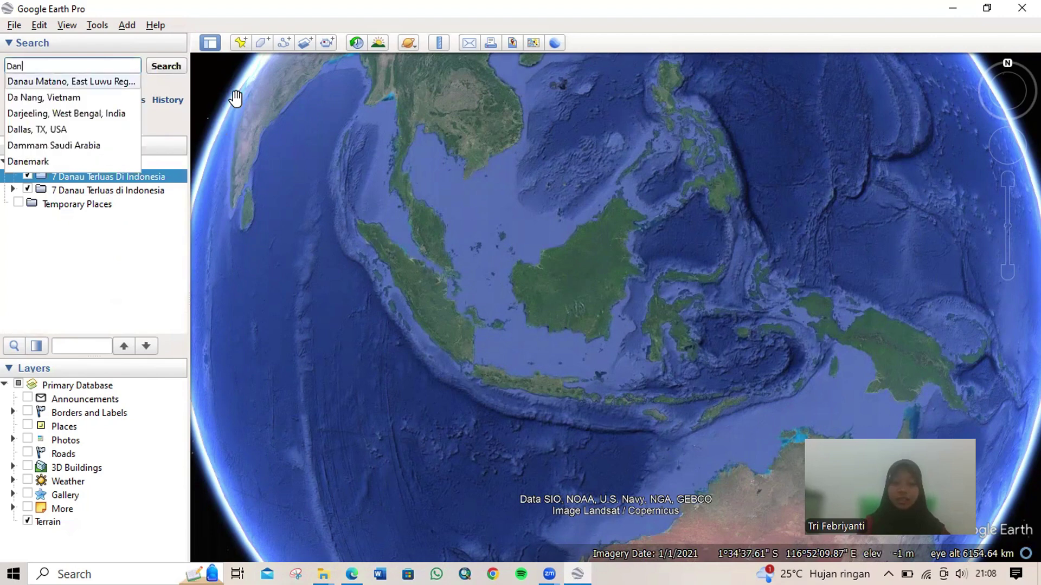
text(au Matano)
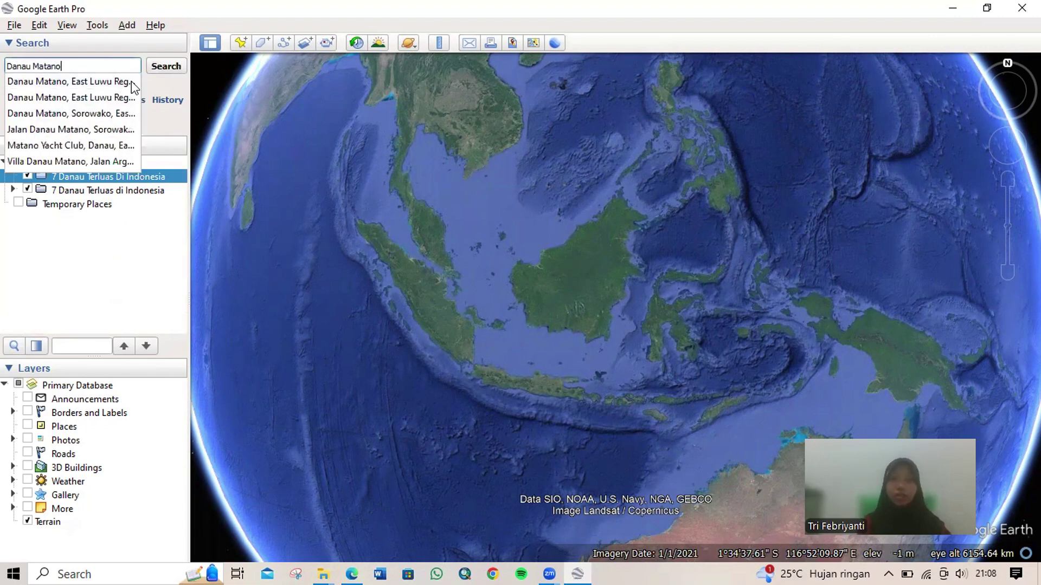
click(69, 85)
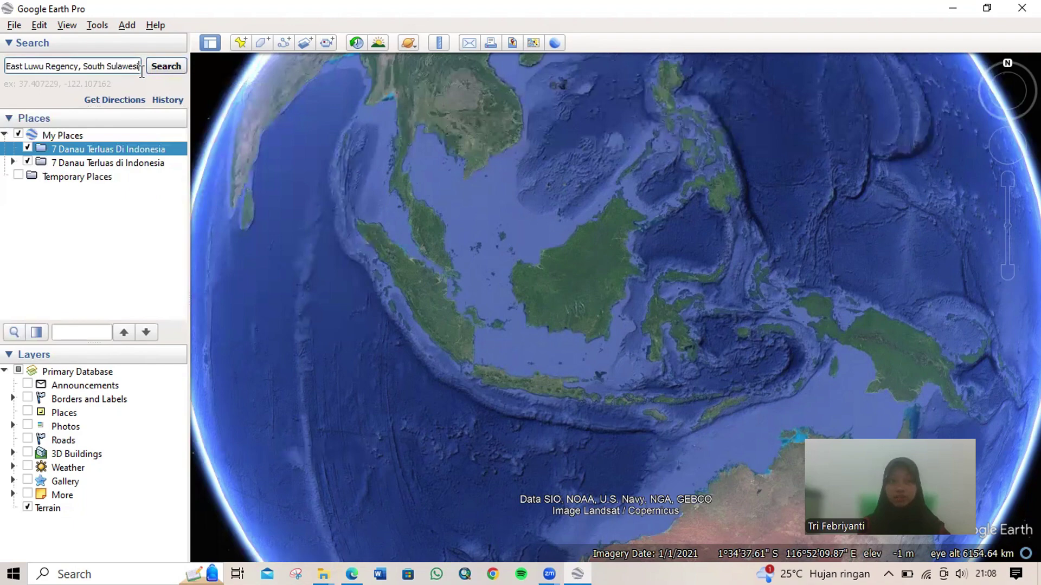
key(Return)
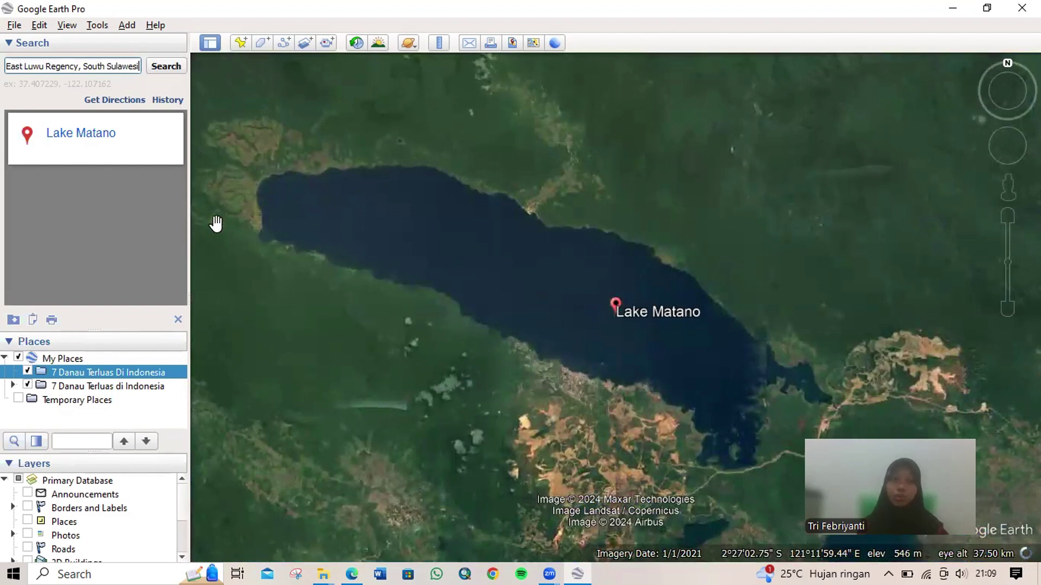
Add a new polygon named "Danau Matano" inside the new empty folder "7 Danau Terluas Di Indonesia".
right_click(173, 373)
mouse_move(195, 381)
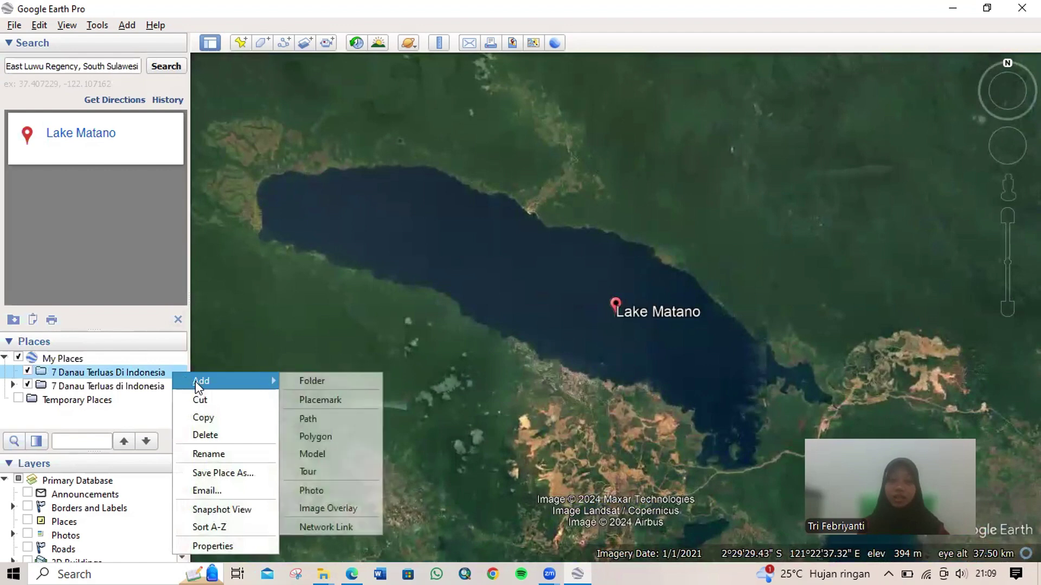
click(307, 437)
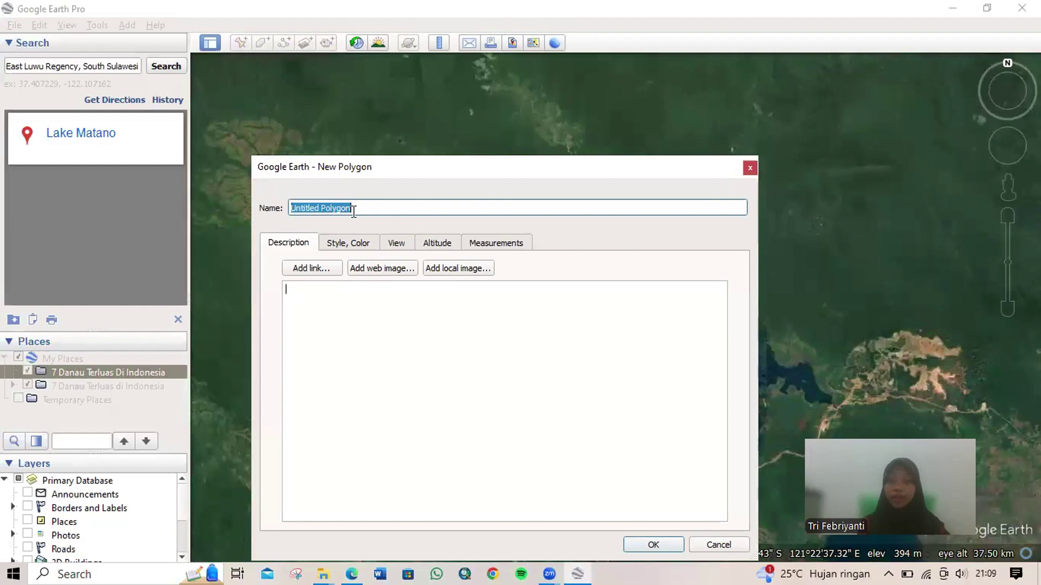
key(BackSpace)
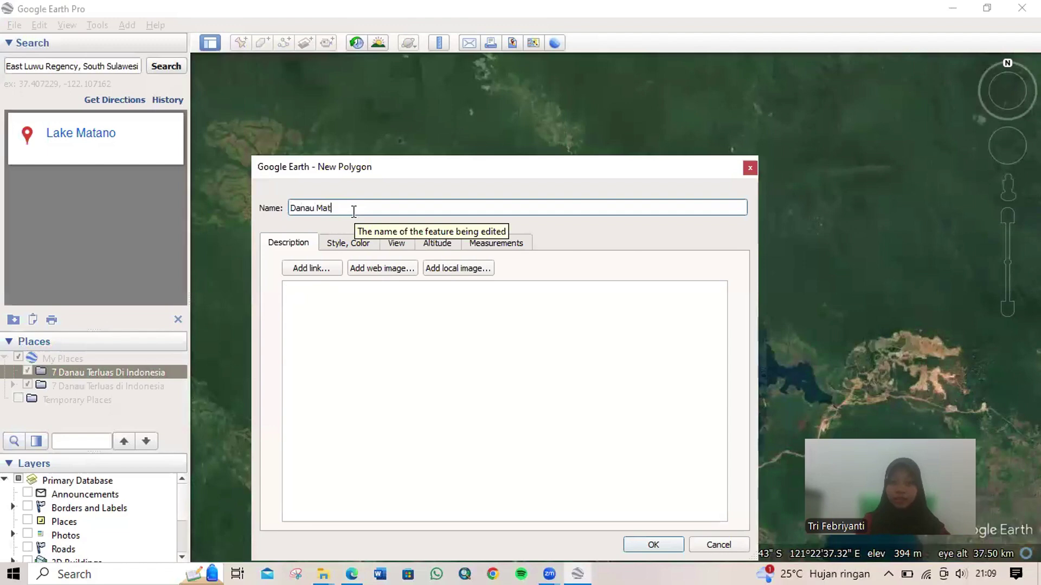
click(353, 210)
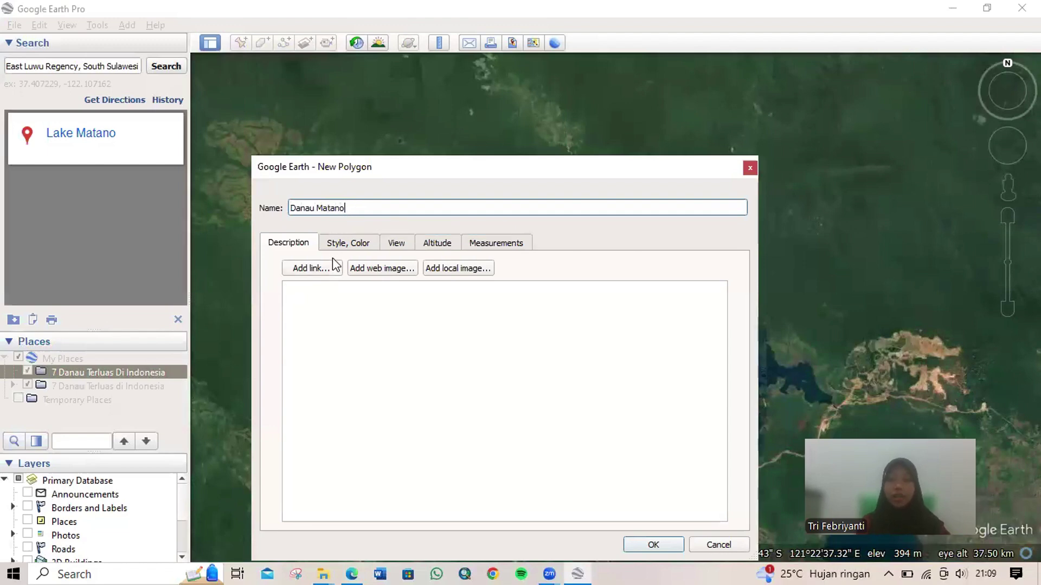
Set the polygon's line and area opacity to 0% and move its properties dialog clear of the lake.
click(338, 247)
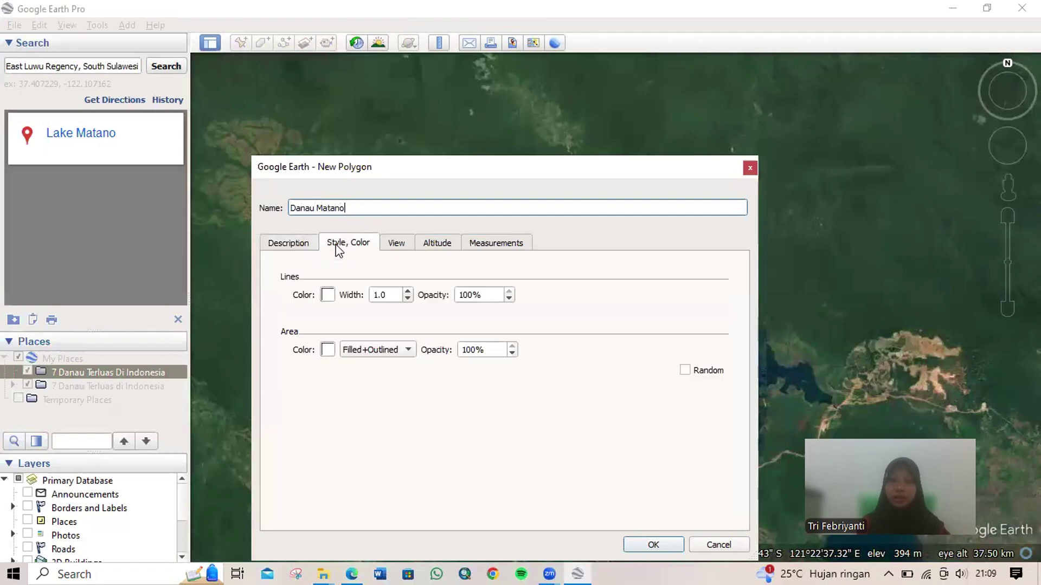
click(466, 297)
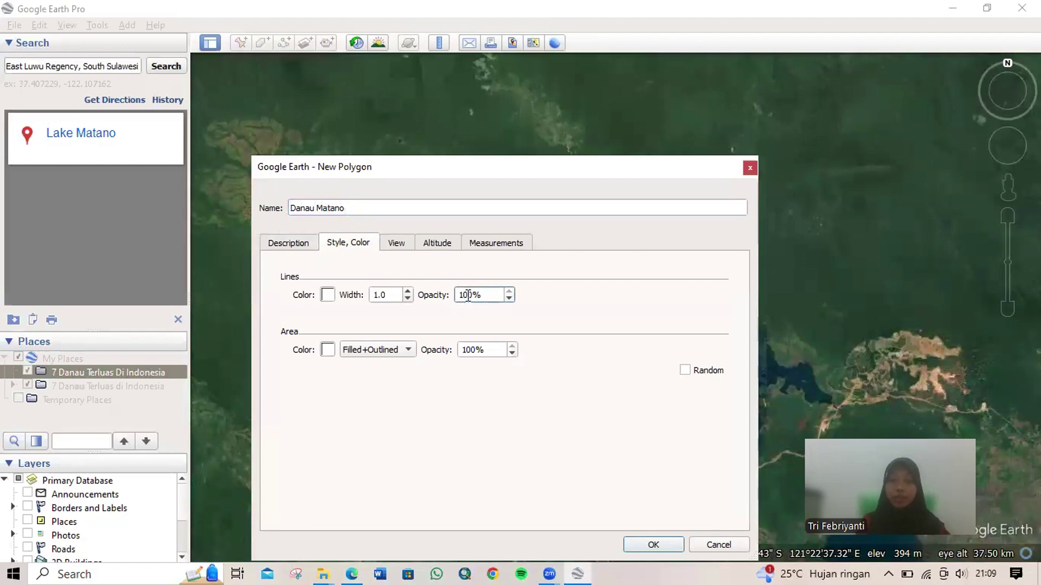
key(BackSpace)
key(BackSpace)
click(473, 351)
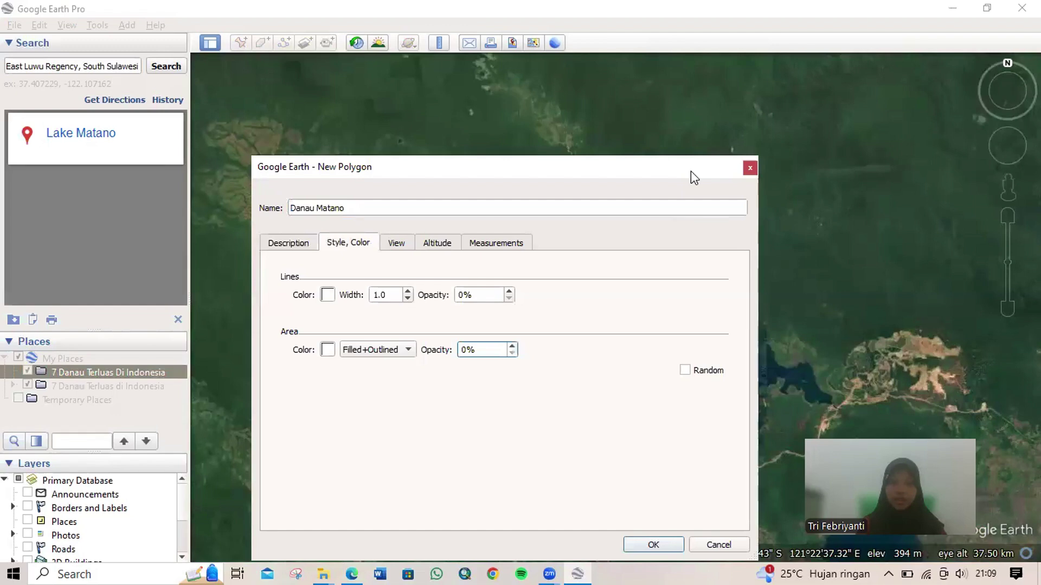
drag(691, 170, 428, 432)
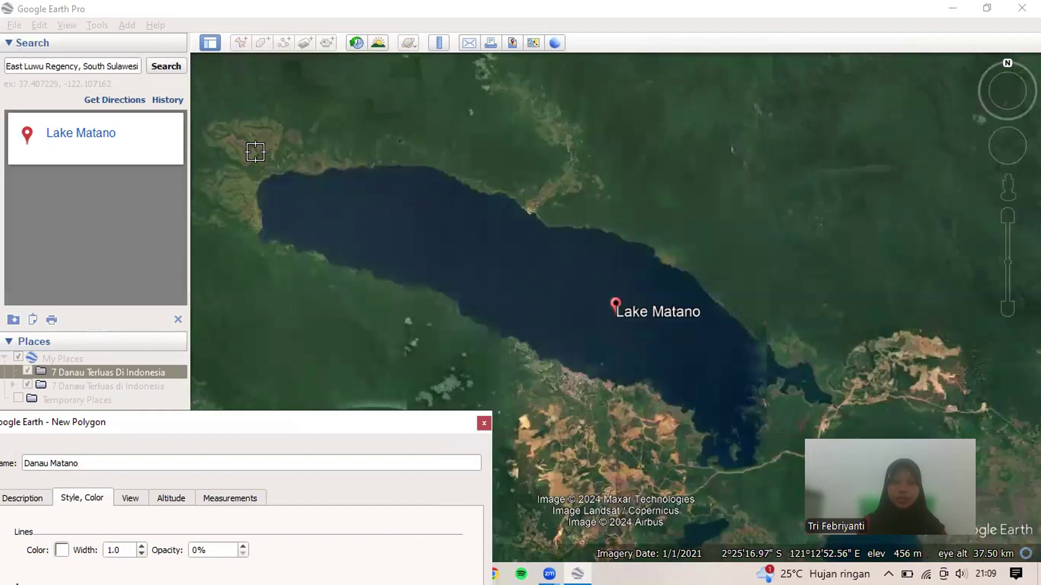
Trace the Danau Matano polygon freehand as a closed loop just outside the lake's shoreline and save it.
click(255, 152)
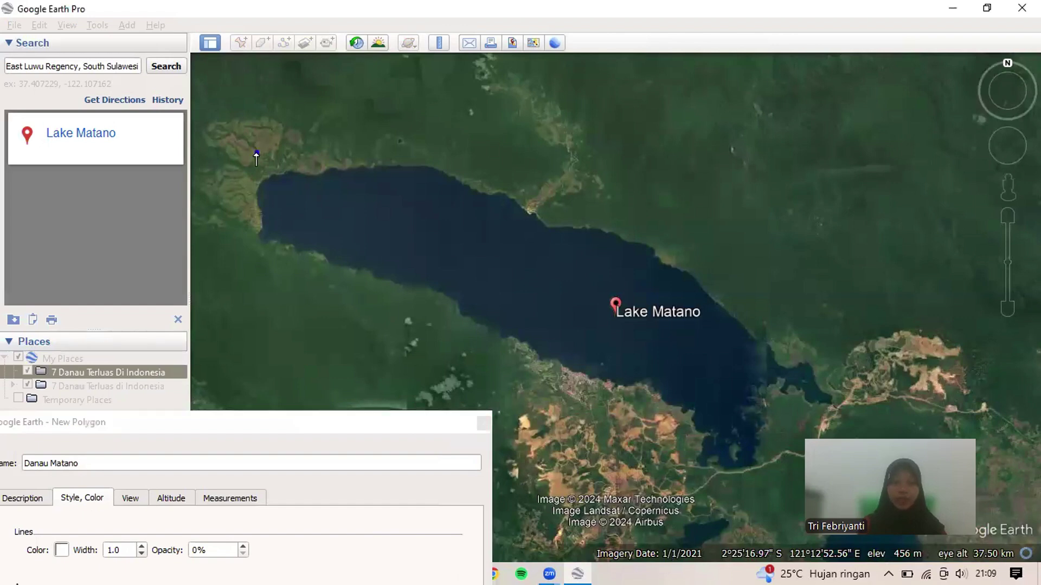
mouse_move(256, 153)
mouse_down()
mouse_move(369, 144)
mouse_move(484, 151)
mouse_move(600, 192)
mouse_move(765, 290)
mouse_up()
mouse_move(822, 347)
mouse_down()
mouse_move(764, 300)
mouse_move(816, 341)
mouse_up()
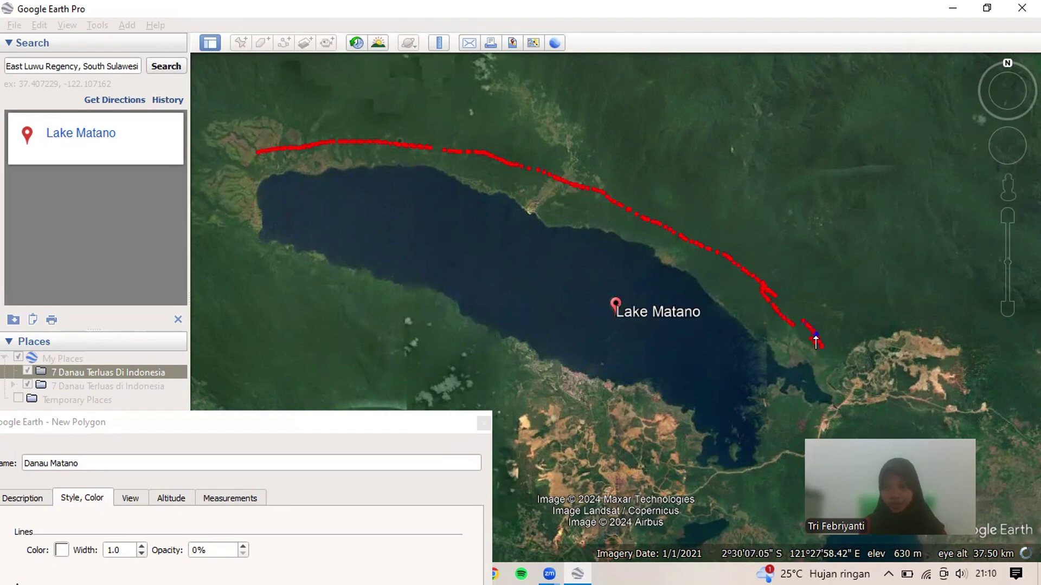
mouse_move(841, 415)
mouse_down()
mouse_move(726, 500)
mouse_move(686, 496)
mouse_move(628, 451)
mouse_up()
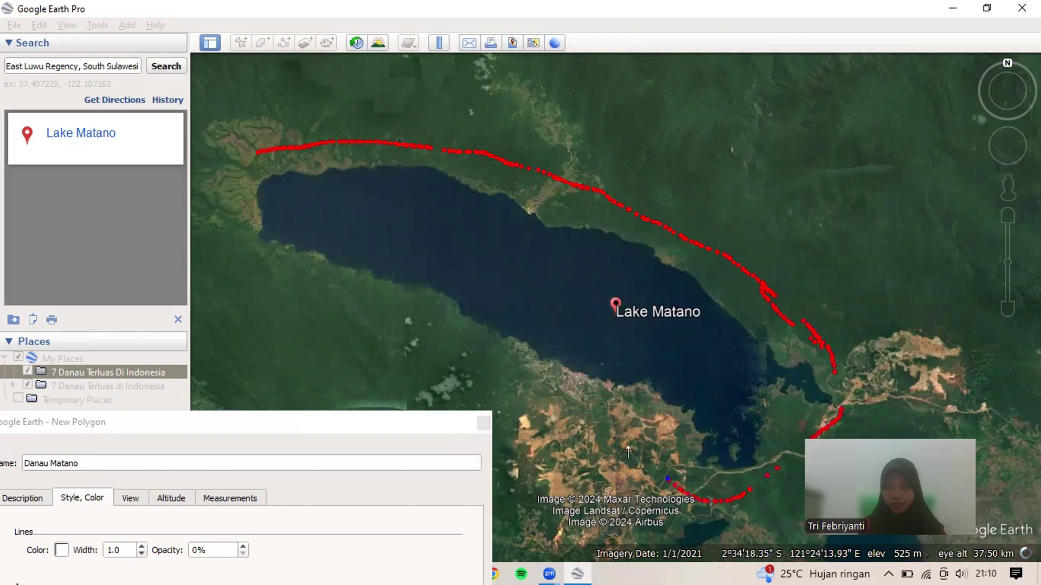
mouse_move(562, 413)
mouse_down()
mouse_move(589, 410)
mouse_move(670, 480)
mouse_move(593, 428)
mouse_move(253, 288)
mouse_move(228, 252)
mouse_move(228, 200)
mouse_move(304, 106)
mouse_up()
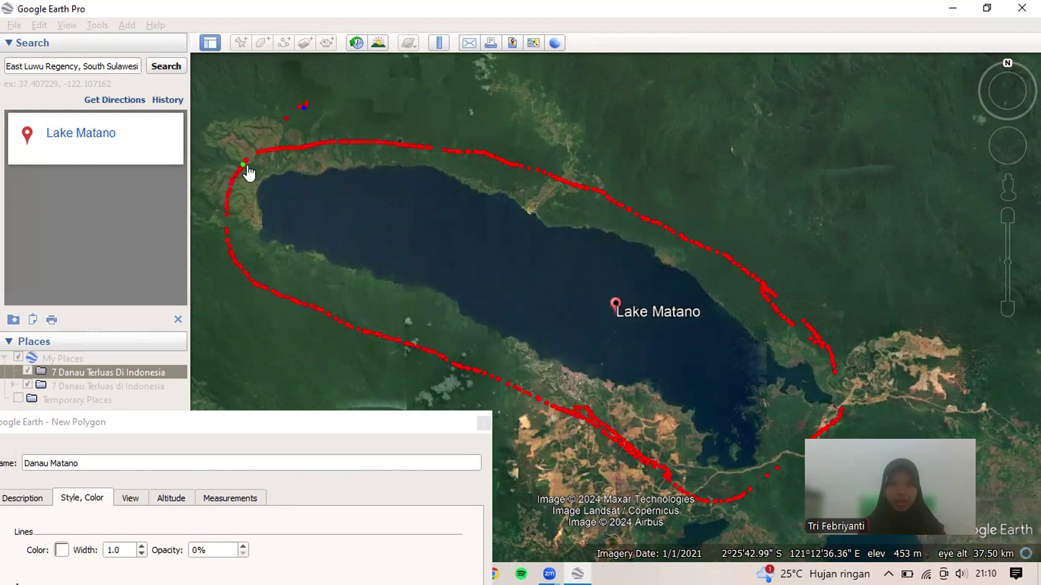
drag(248, 161, 256, 154)
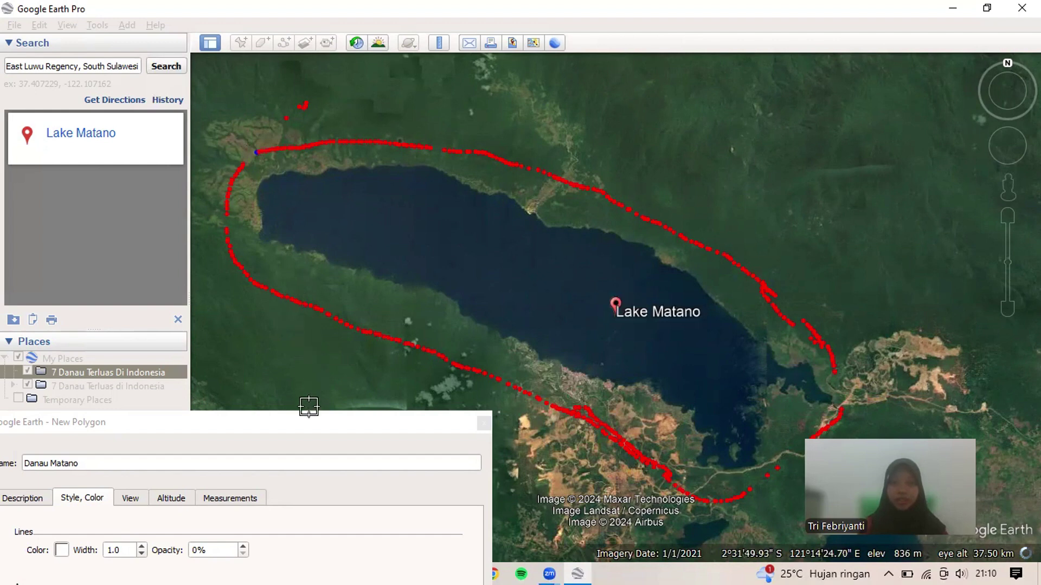
click(305, 428)
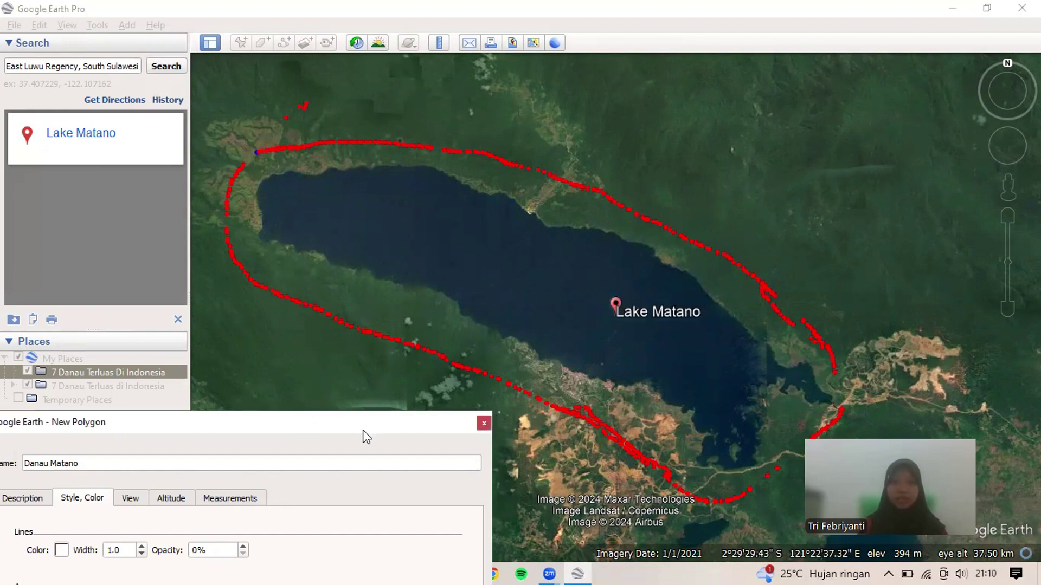
drag(362, 430, 479, 174)
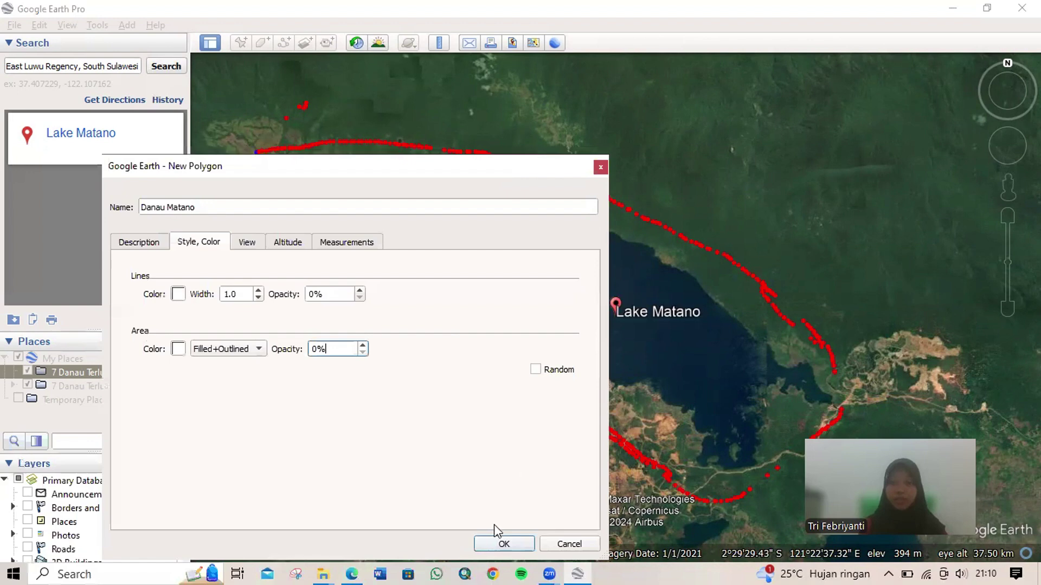
click(502, 545)
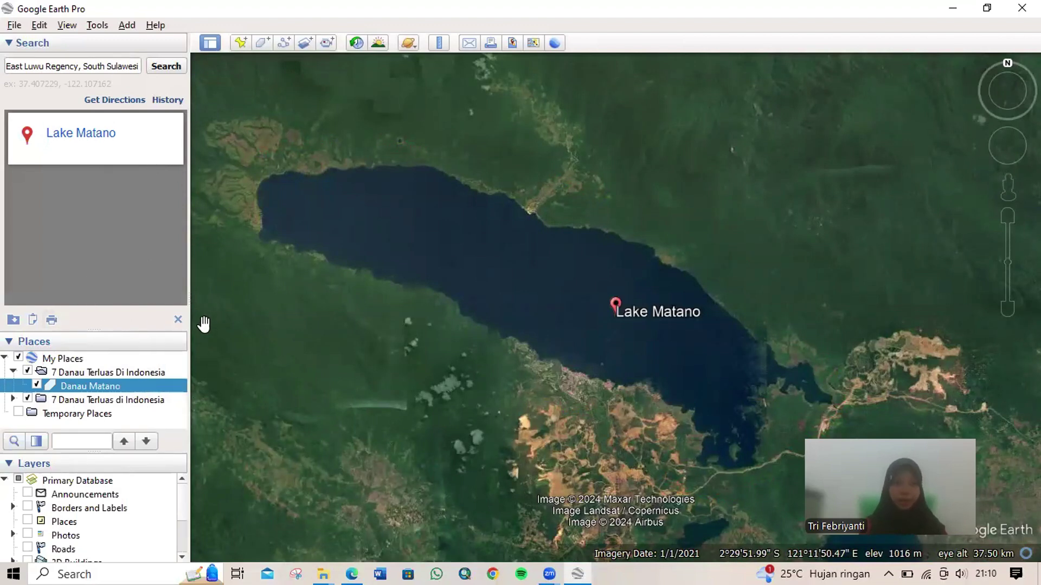
Check the existing "7 Danau Terluas di Indonesia" folder for the next lake to map, and collapse it again.
click(12, 400)
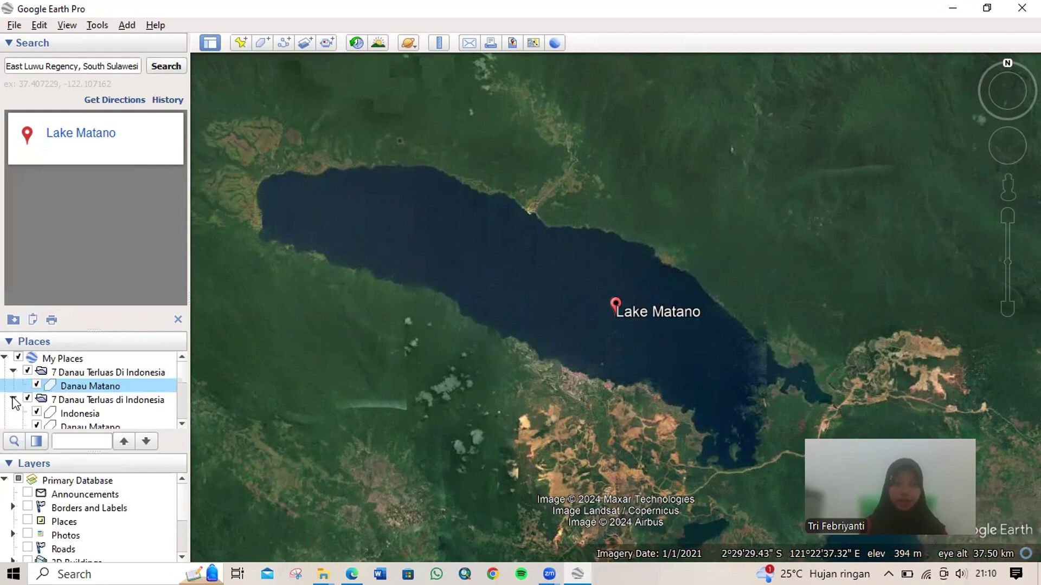
scroll(80, 409, down, 5)
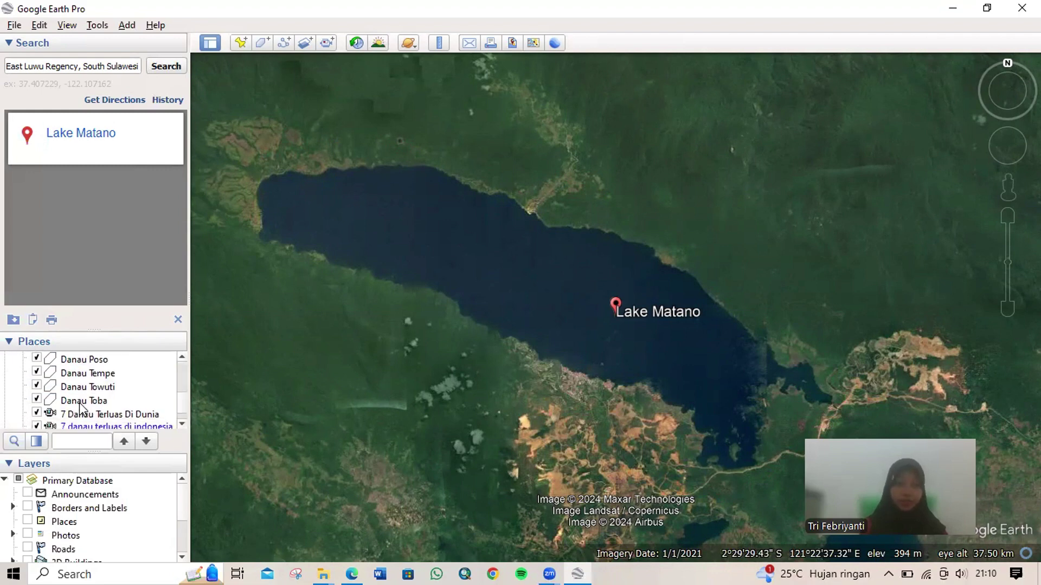
scroll(80, 409, up, 5)
scroll(81, 409, down, 1)
scroll(81, 409, down, 3)
scroll(80, 409, up, 2)
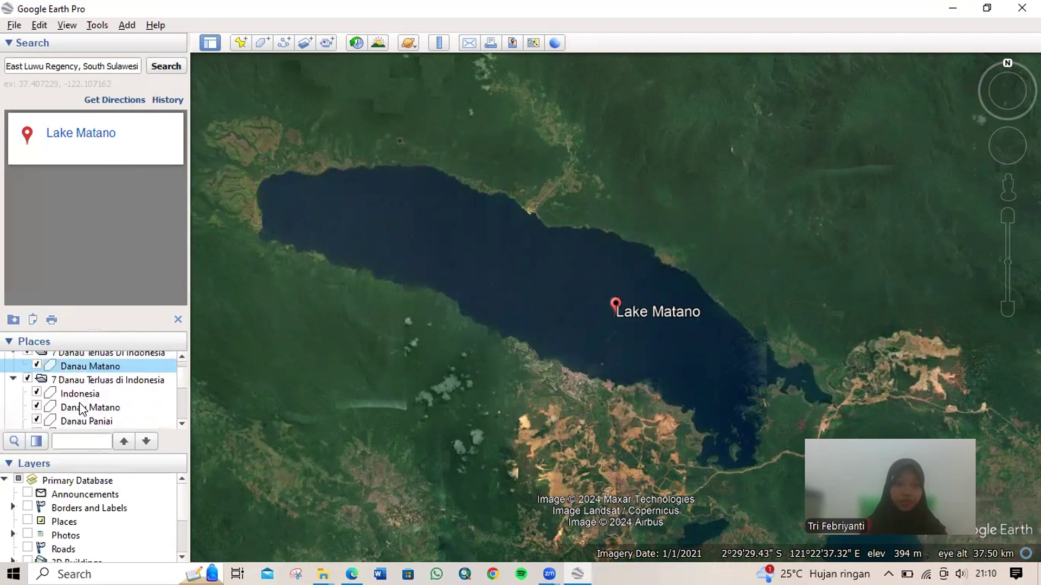
click(13, 380)
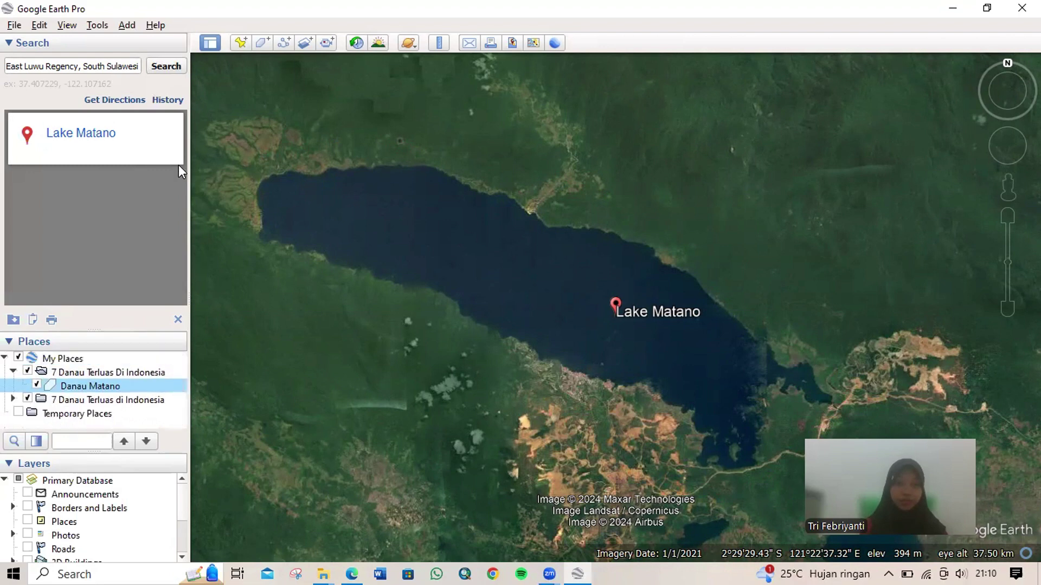
Search for "danau paniai" and frame the whole lake in the map view.
click(139, 74)
key(BackSpace)
key(BackSpace)
key(BackSpace)
key(BackSpace)
key(BackSpace)
key(BackSpace)
key(BackSpace)
key(BackSpace)
key(BackSpace)
key(BackSpace)
key(BackSpace)
key(BackSpace)
key(BackSpace)
key(BackSpace)
key(BackSpace)
key(BackSpace)
key(BackSpace)
key(BackSpace)
key(BackSpace)
key(BackSpace)
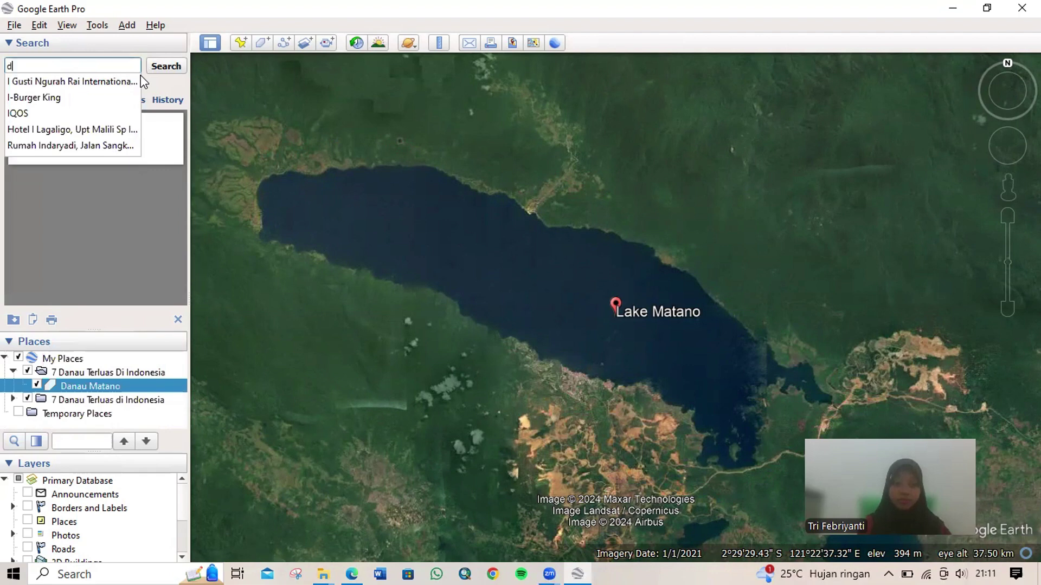
text(danau paniai)
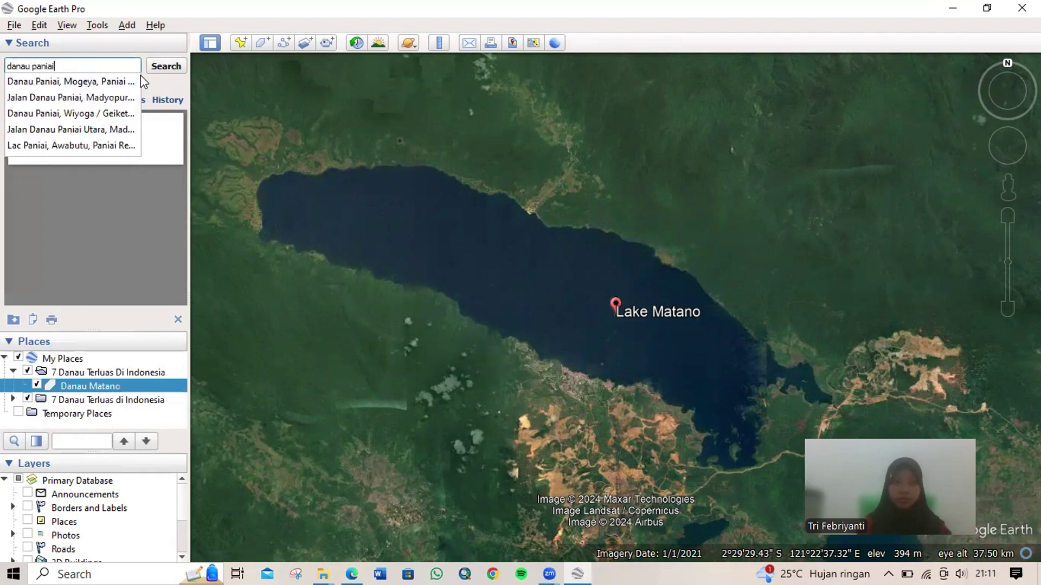
key(Return)
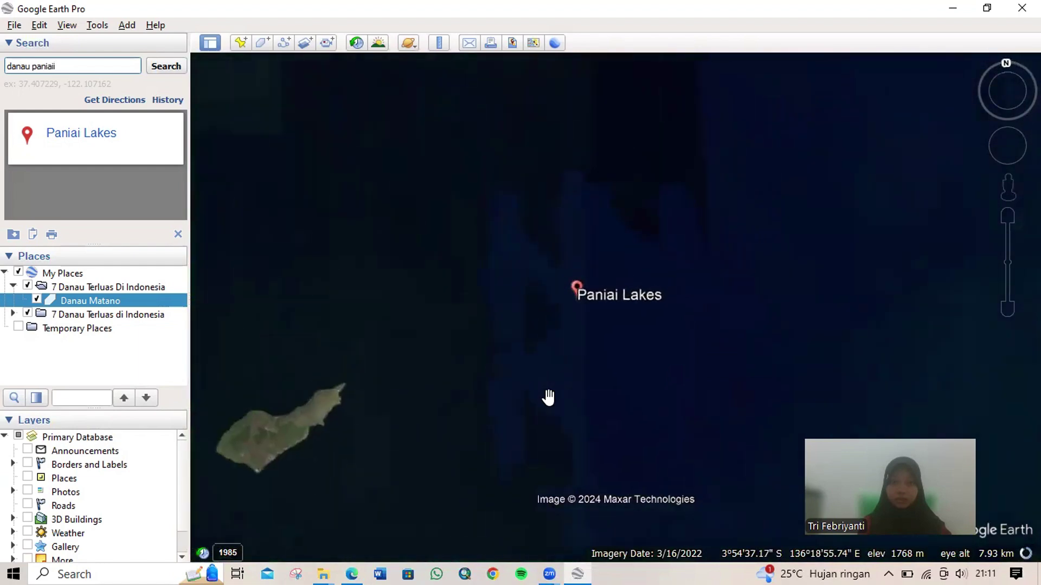
ctrl+scroll(549, 397, down, 3)
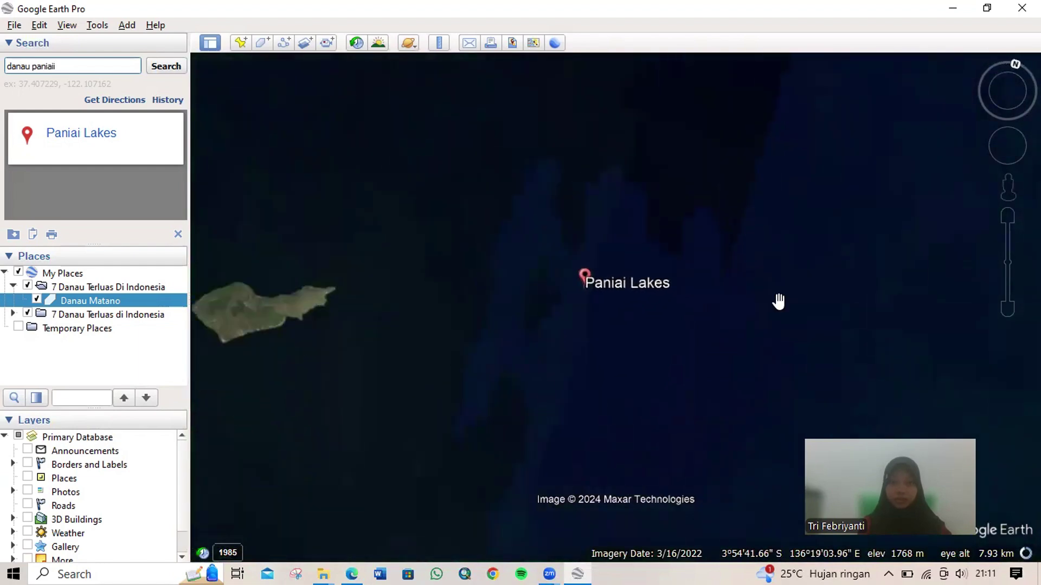
click(1006, 307)
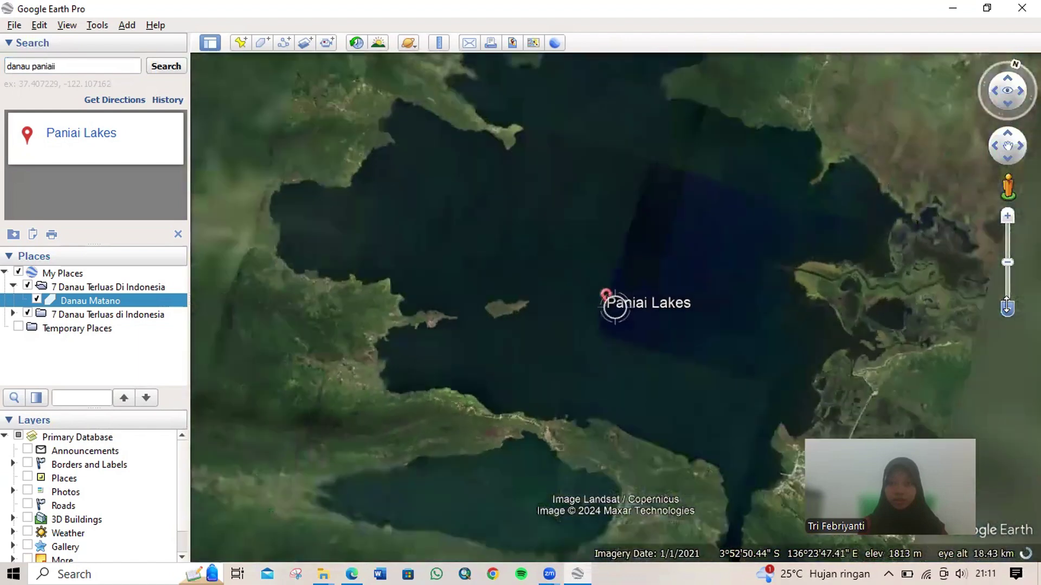
click(1007, 310)
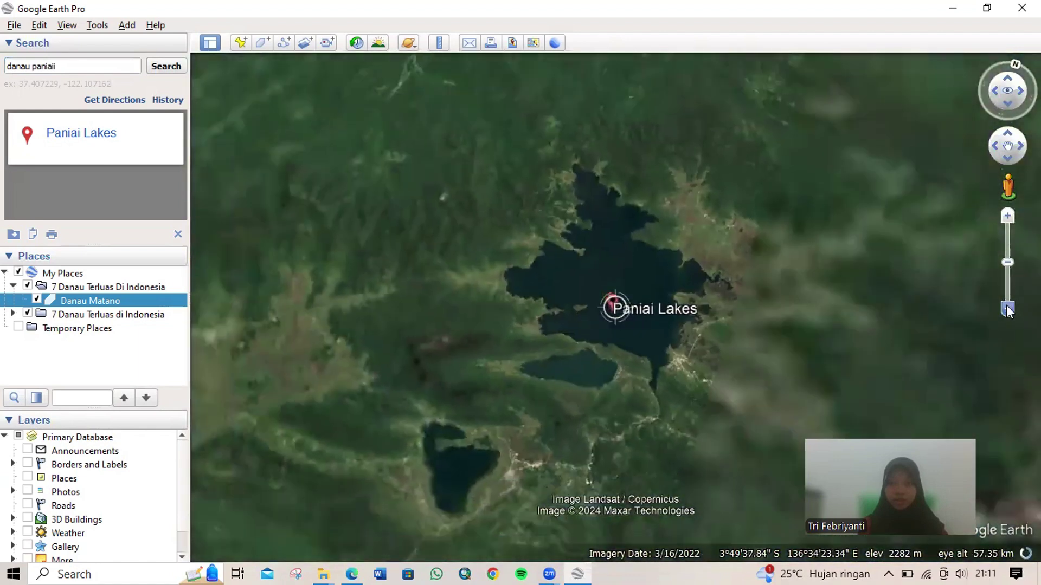
Add a polygon named "Danau Paniai" to the new "7 Danau Terluas Di Indonesia" folder, with line and area opacity at 0%.
click(154, 283)
right_click(154, 283)
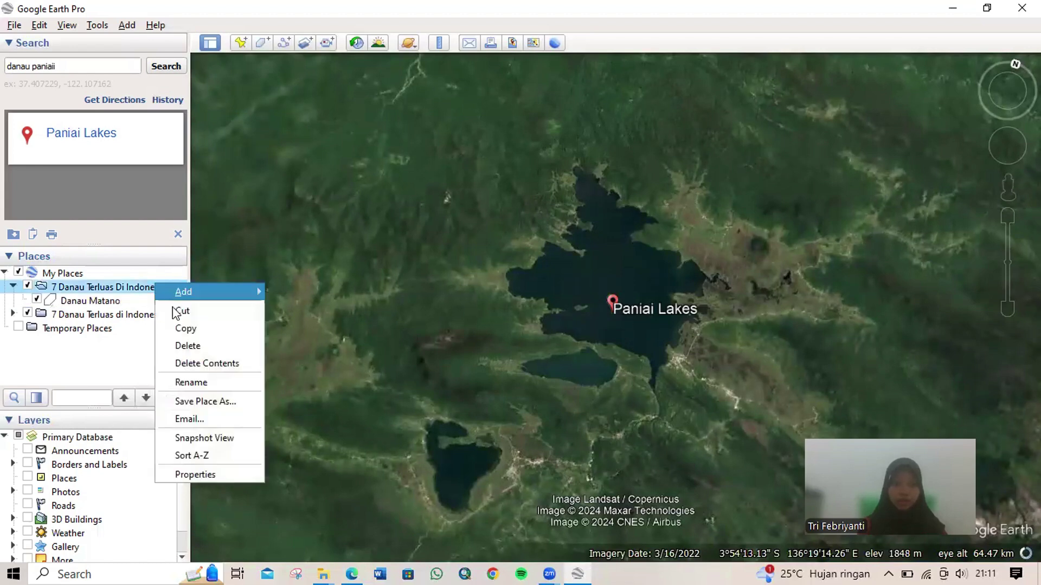
mouse_move(177, 296)
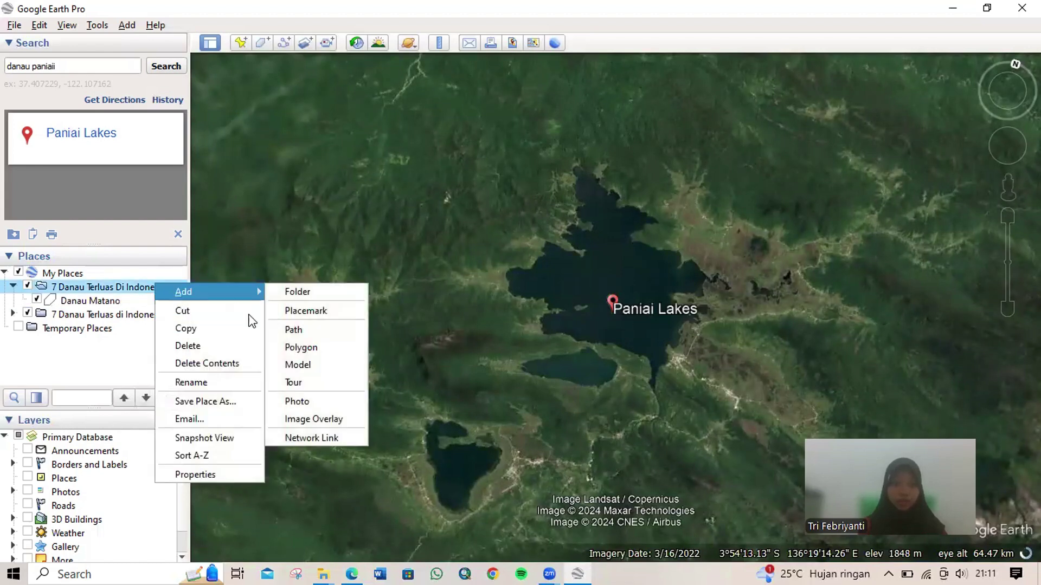
click(292, 347)
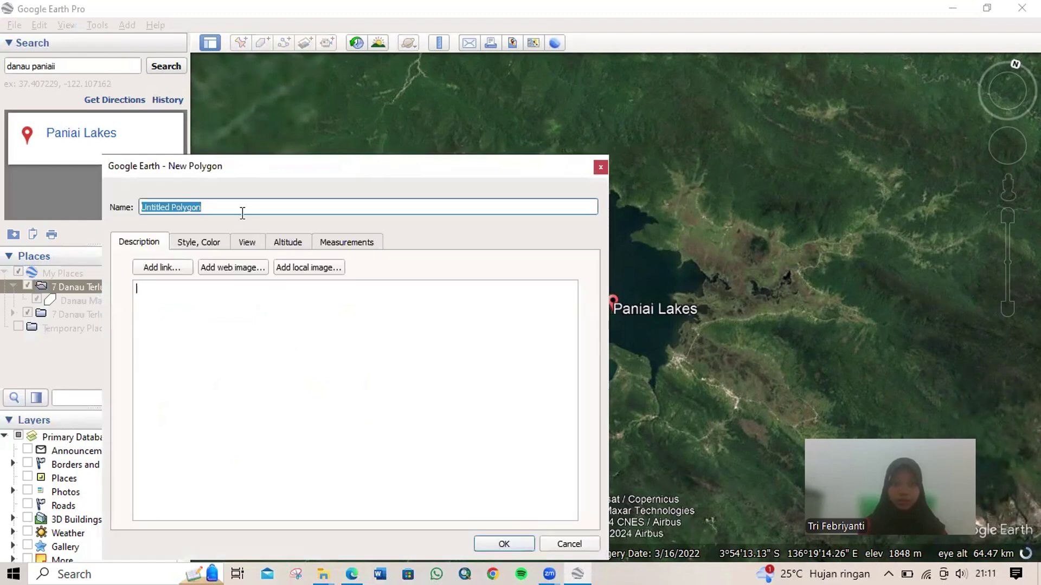
key(BackSpace)
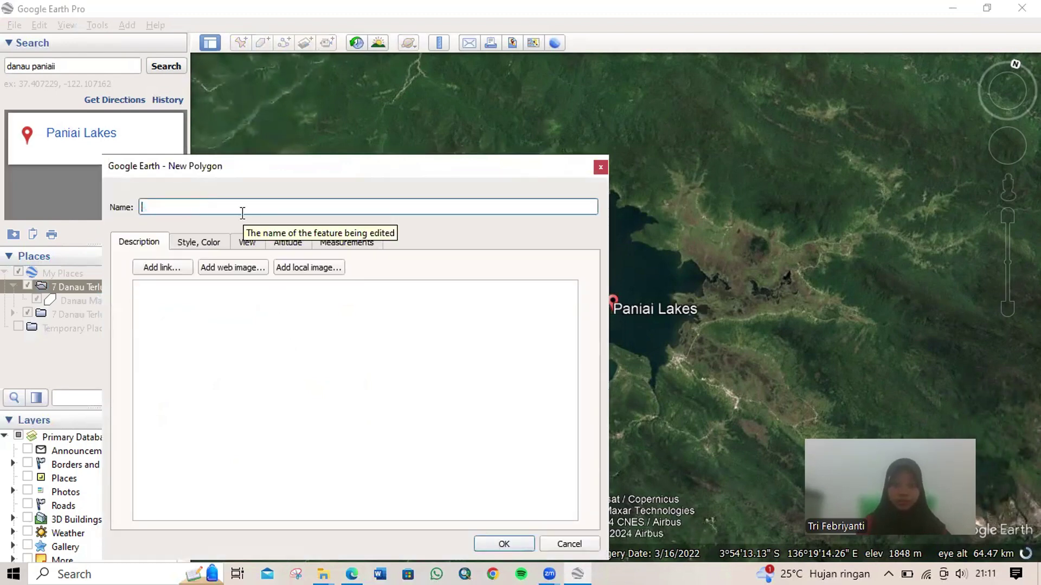
text(Danau Paniai)
click(210, 243)
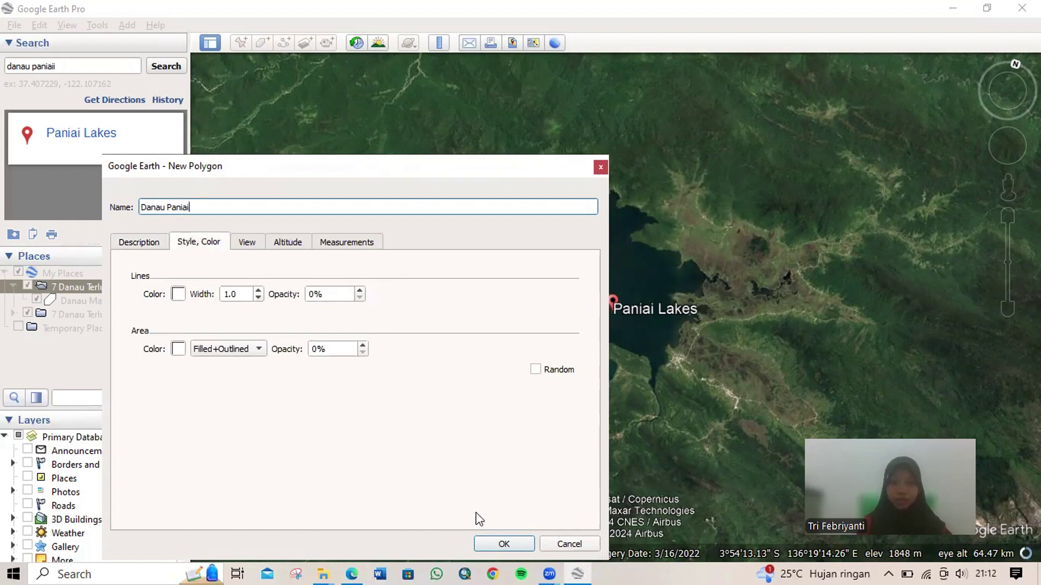
click(504, 544)
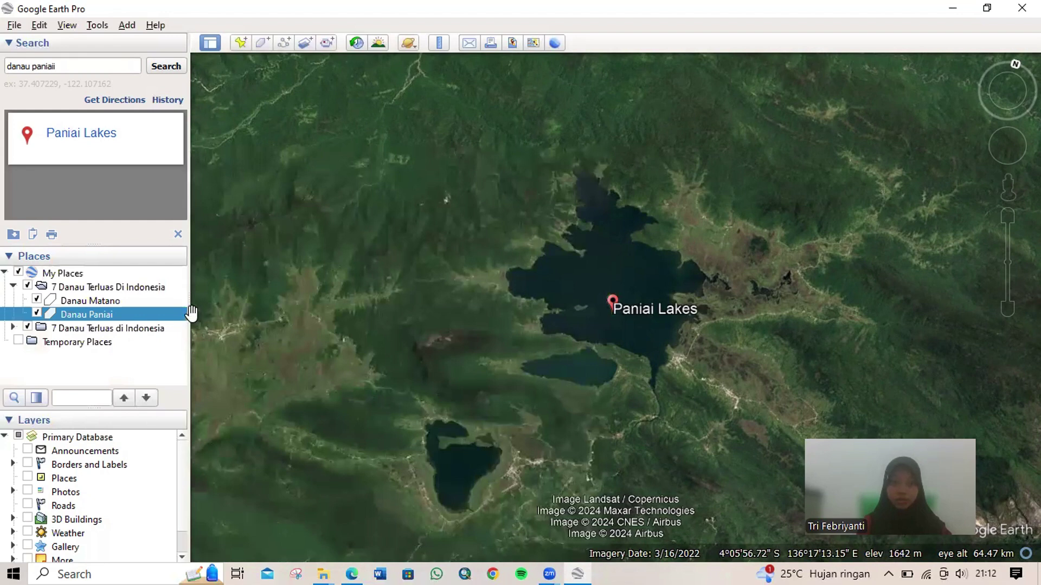
Reopen the Danau Paniai polygon's properties, trace its outline freehand around the lake, and save it.
right_click(169, 317)
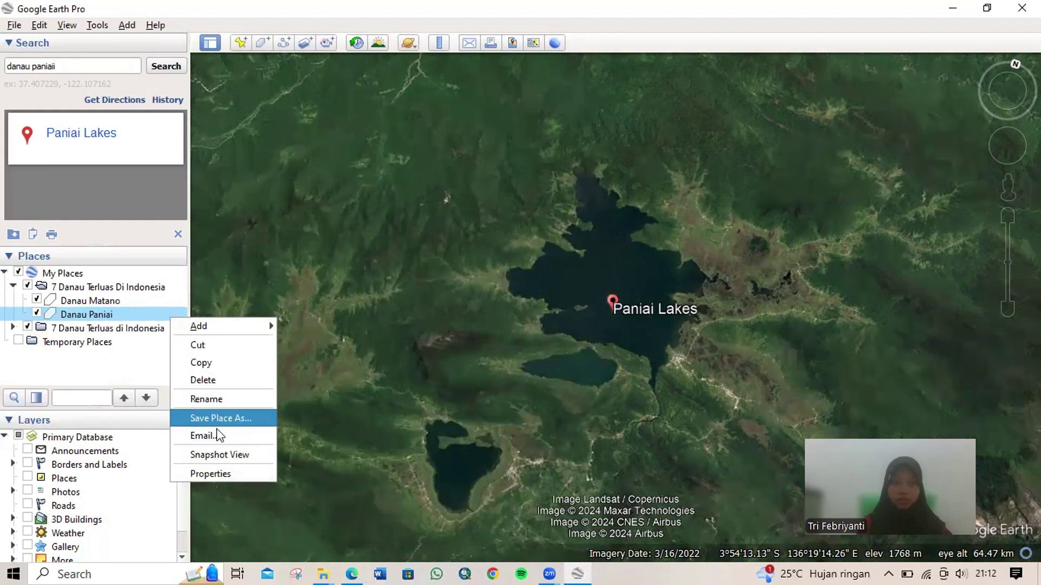
click(220, 472)
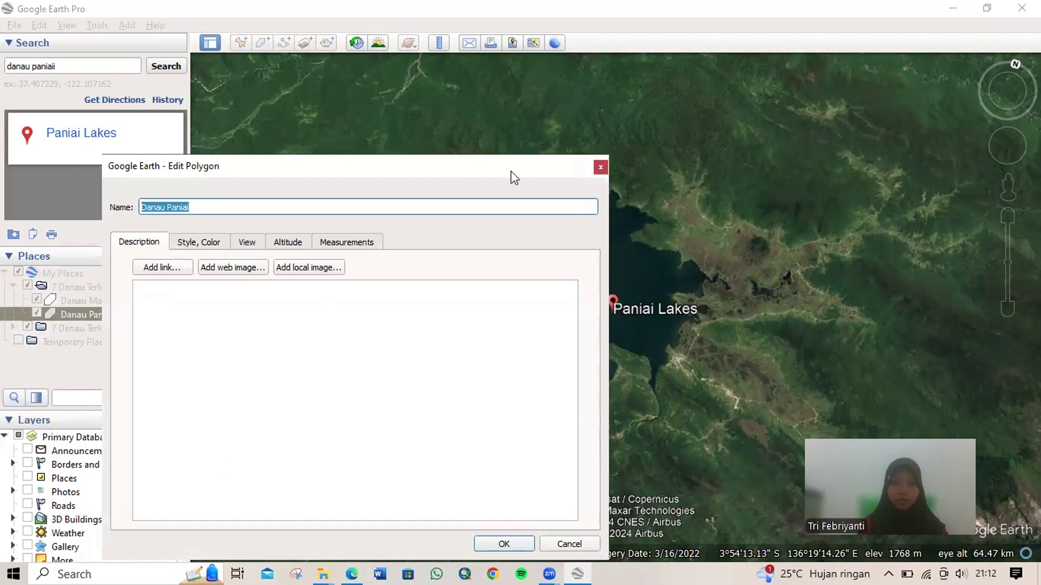
drag(511, 171, 383, 382)
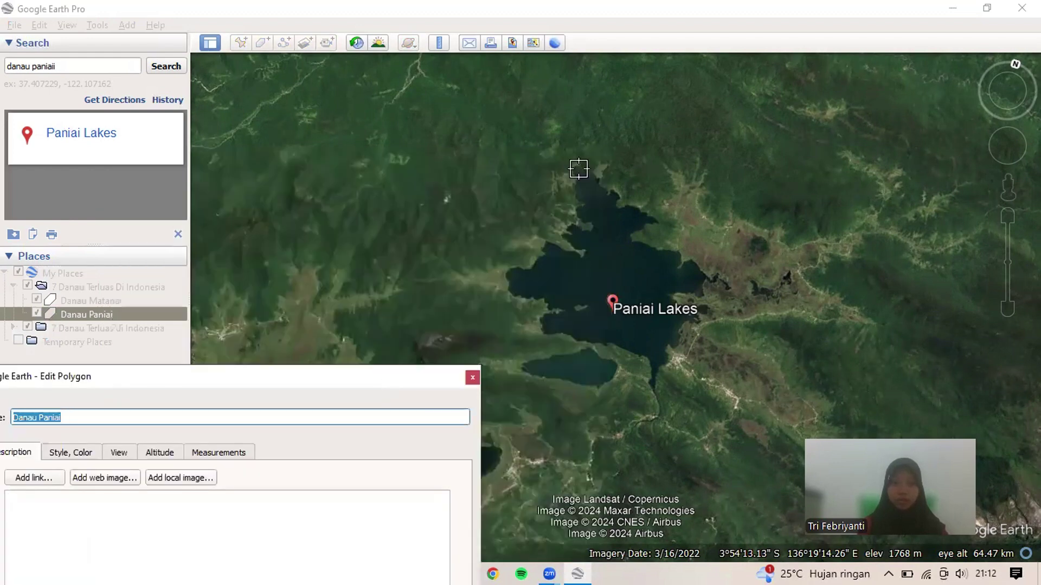
mouse_move(559, 139)
mouse_down()
mouse_move(660, 180)
mouse_move(711, 255)
mouse_up()
mouse_move(673, 209)
mouse_down()
mouse_move(629, 169)
mouse_move(560, 142)
mouse_move(525, 209)
mouse_up()
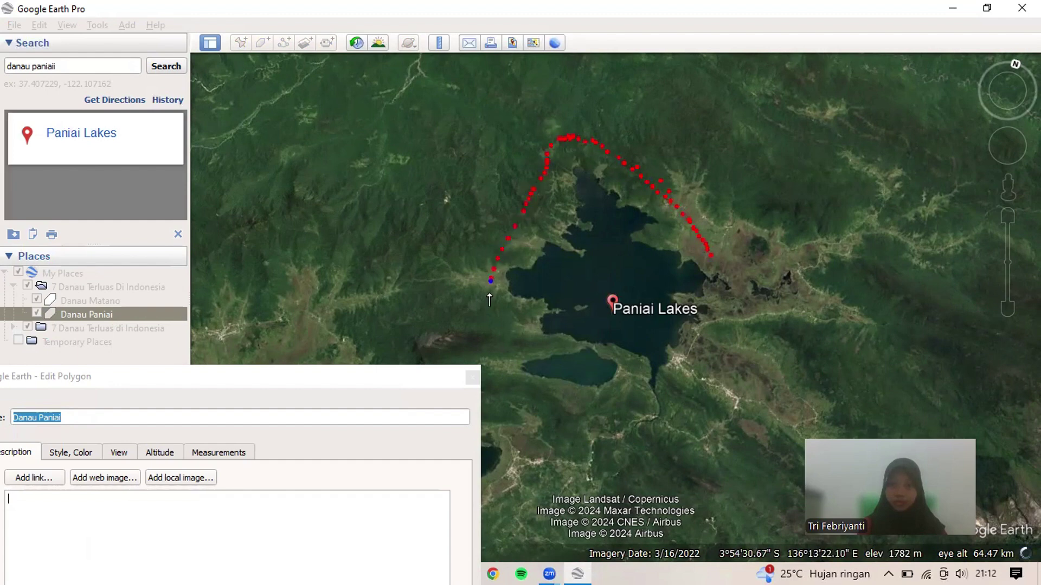
mouse_move(490, 314)
mouse_down()
mouse_move(506, 356)
mouse_move(541, 396)
mouse_up()
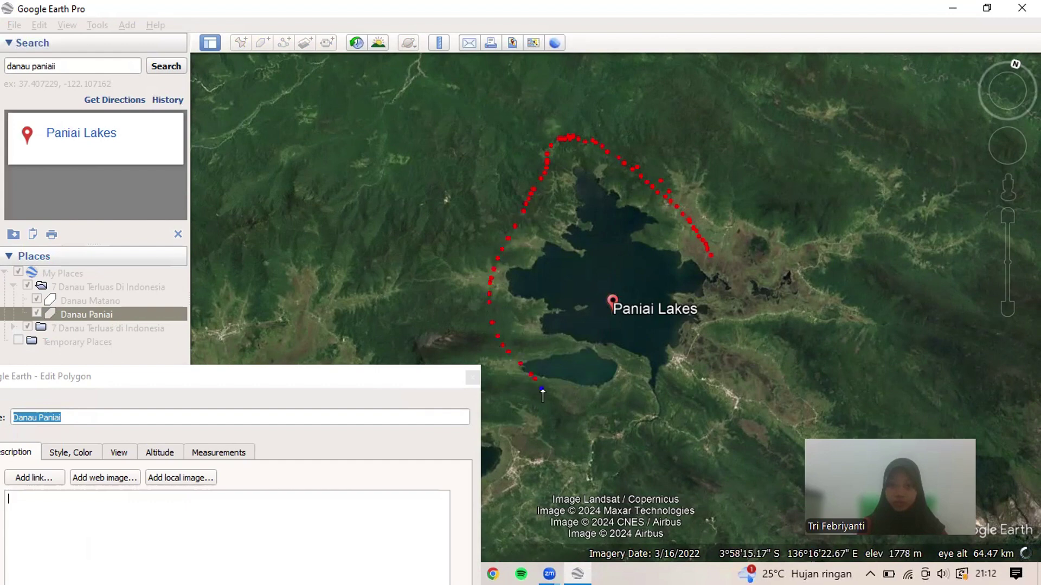
mouse_move(611, 405)
mouse_down()
mouse_move(694, 404)
mouse_move(712, 263)
mouse_move(702, 394)
mouse_move(606, 406)
mouse_up()
mouse_move(554, 404)
mouse_down()
mouse_move(522, 363)
mouse_move(614, 404)
mouse_up()
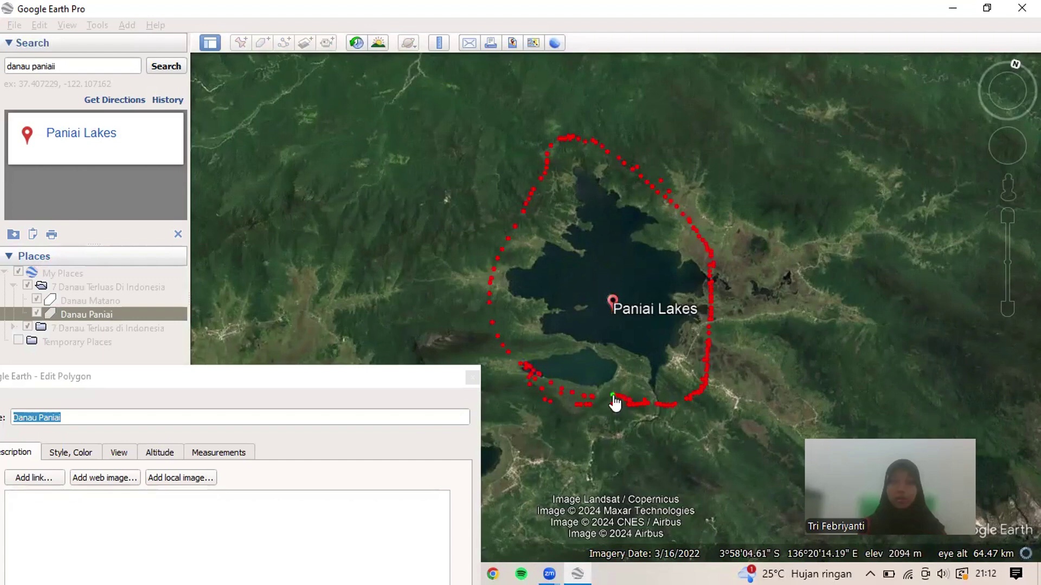
click(388, 377)
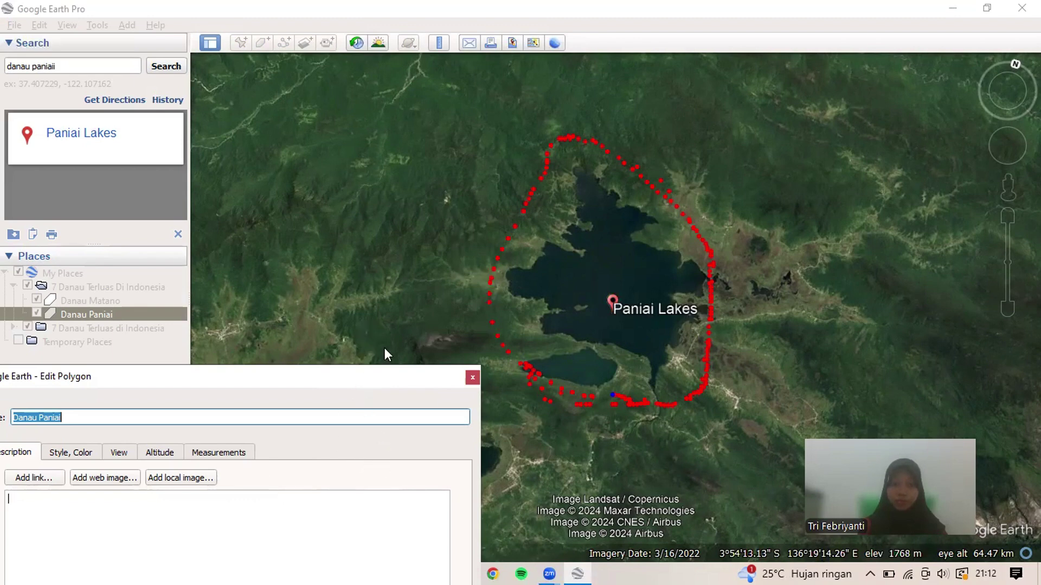
drag(384, 349, 357, 350)
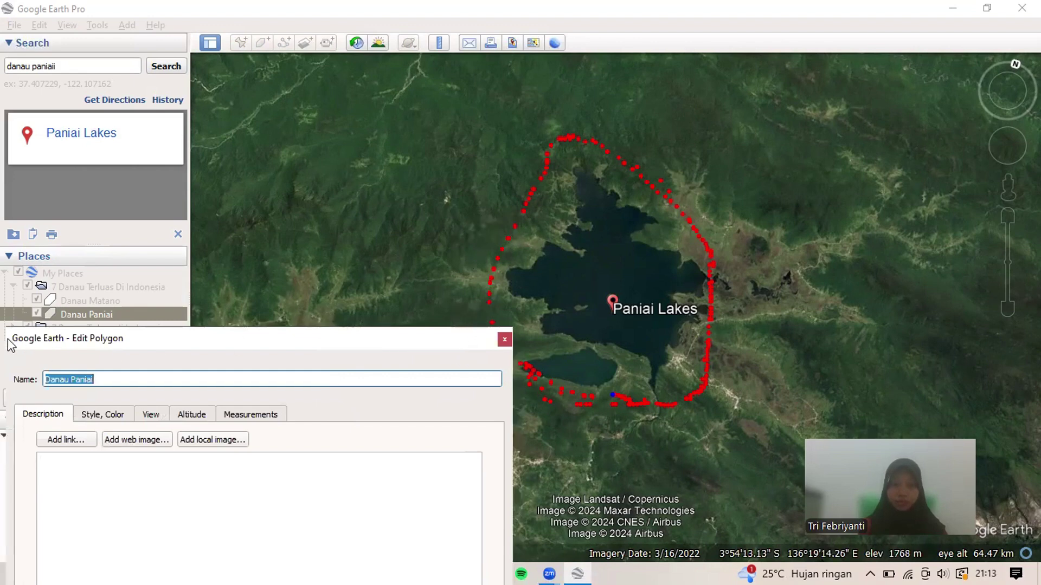
drag(10, 345, 143, 168)
click(534, 539)
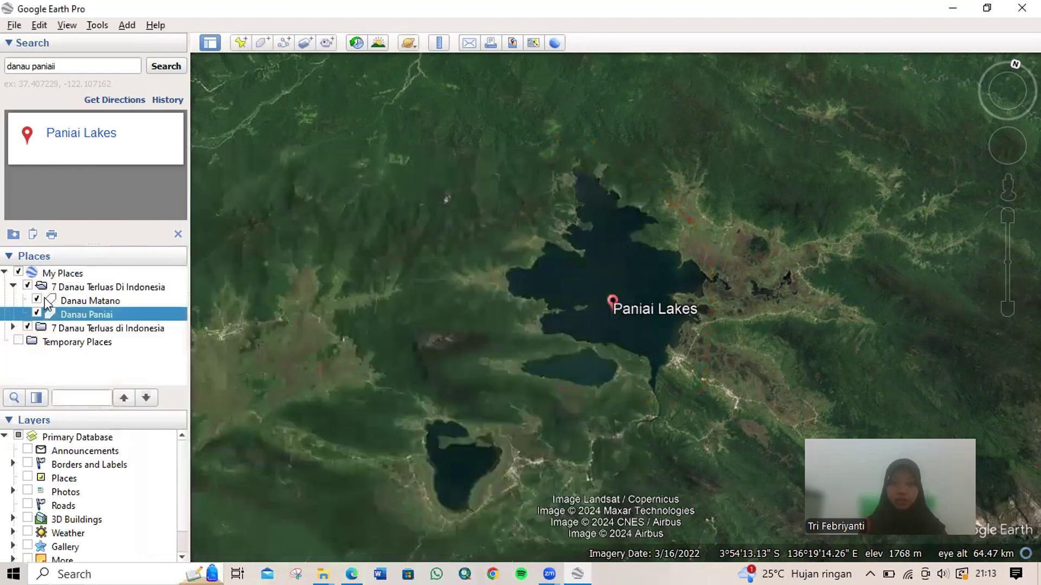
Review the remaining lake polygons and the tours stored in the existing "7 Danau Terluas di Indonesia" folder.
click(13, 327)
scroll(123, 355, down, 3)
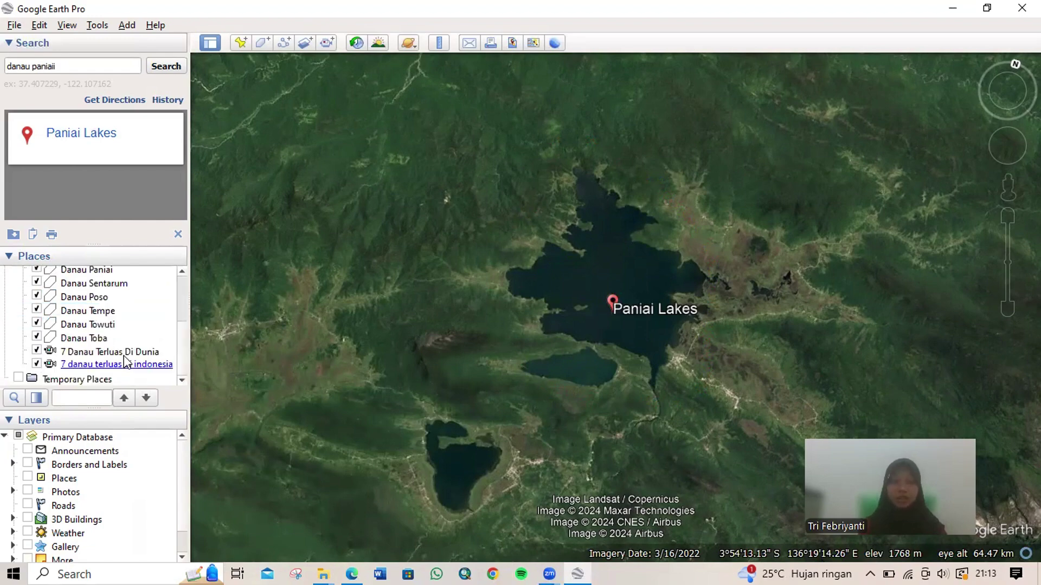
scroll(123, 360, up, 3)
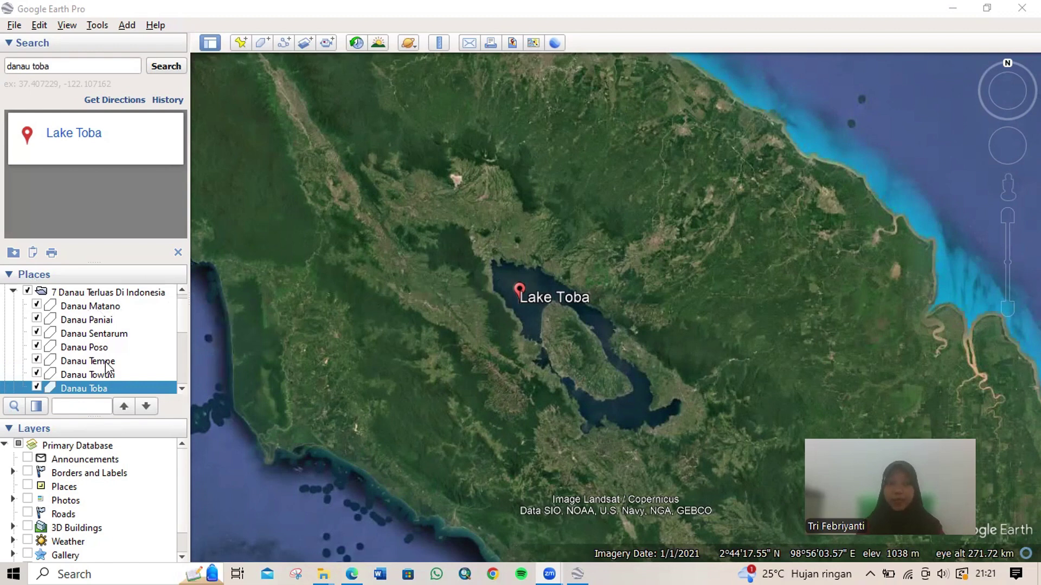
Collapse the existing "7 Danau Terluas di Indonesia" folder and return to the new folder's lake polygons.
scroll(108, 368, down, 2)
click(13, 345)
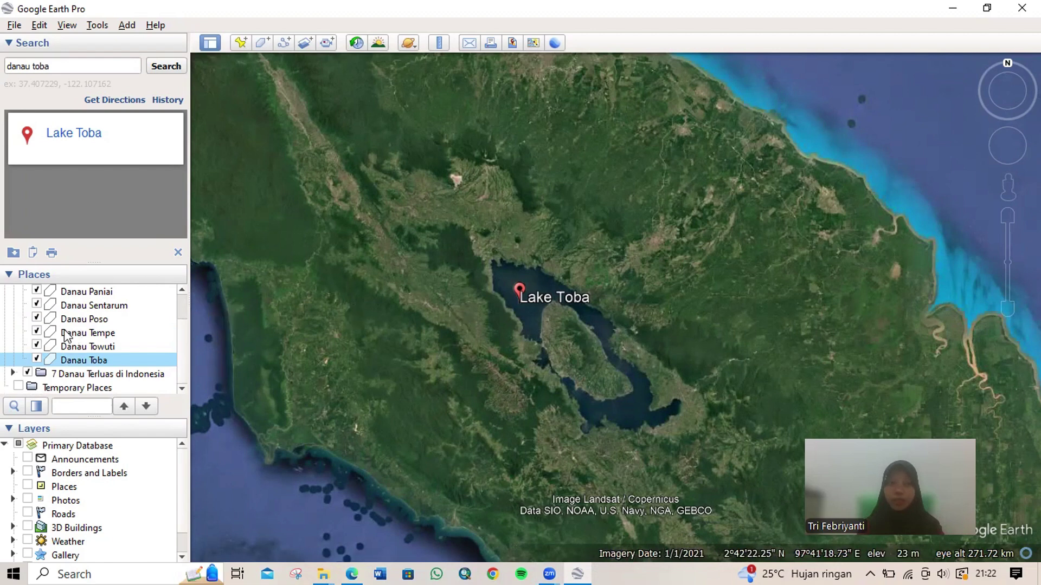
scroll(75, 336, up, 1)
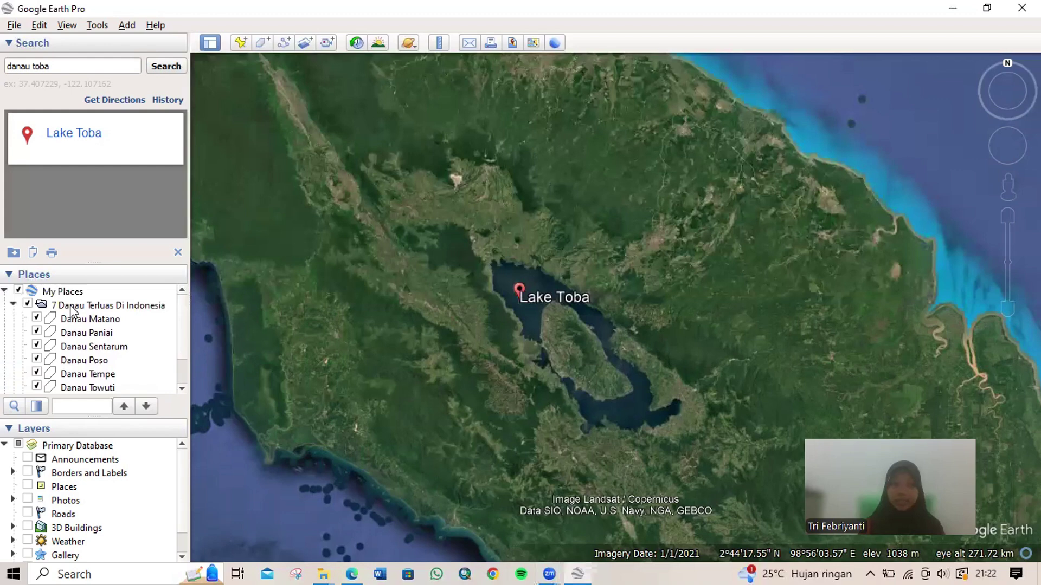
Search for "indonesia" and frame the whole archipelago centrally in the map view.
click(49, 64)
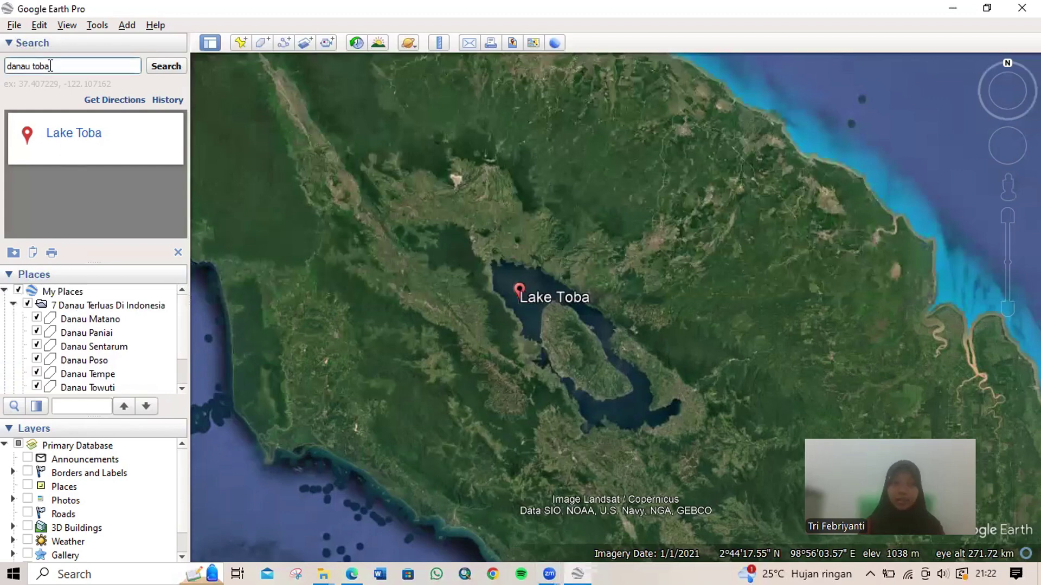
key(BackSpace)
key(BackSpace)
key(BackSpace)
key(BackSpace)
key(BackSpace)
key(BackSpace)
key(BackSpace)
key(BackSpace)
key(BackSpace)
key(BackSpace)
text(in)
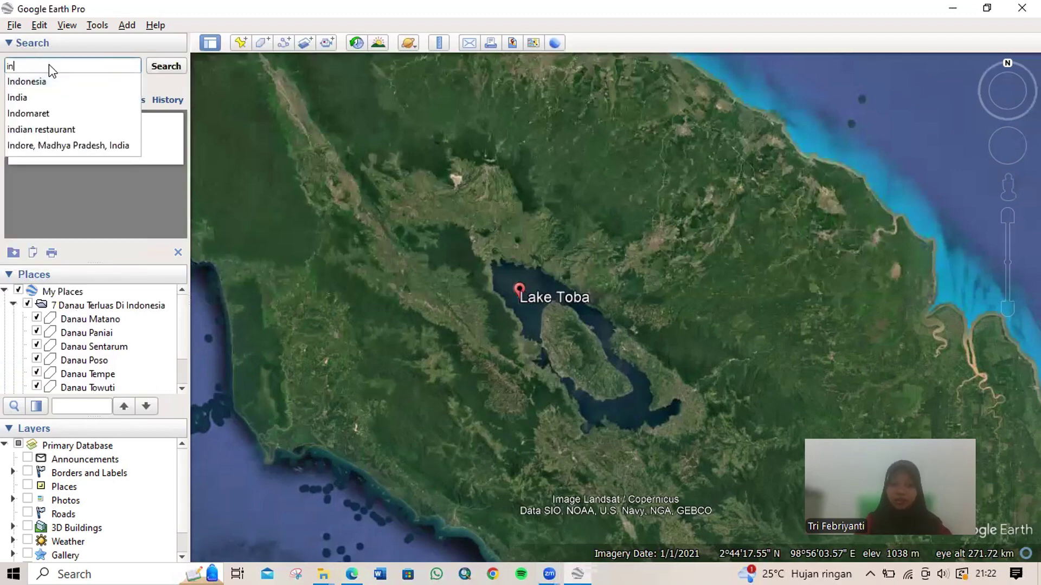
text(donesia)
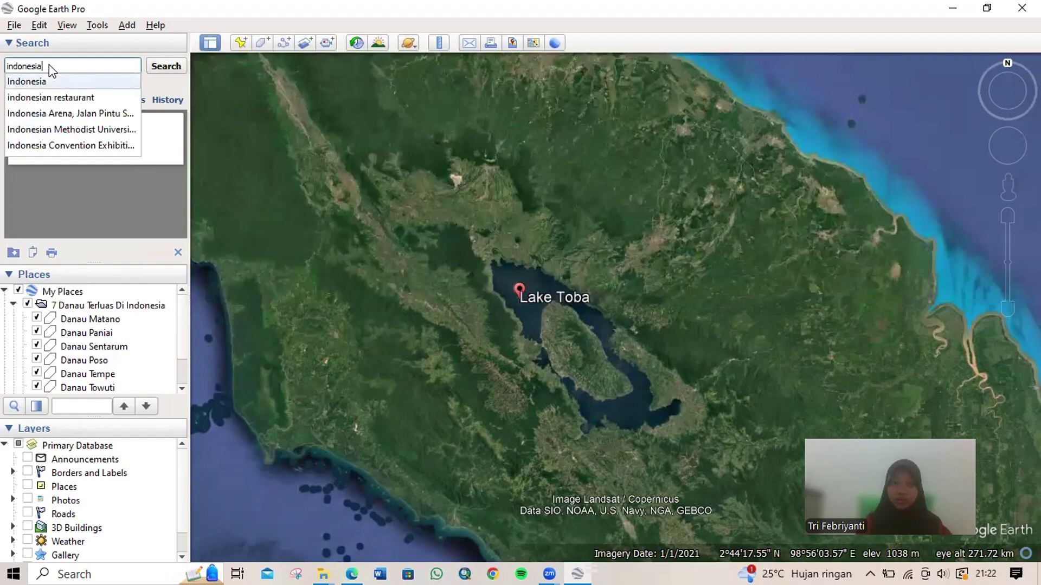
click(173, 66)
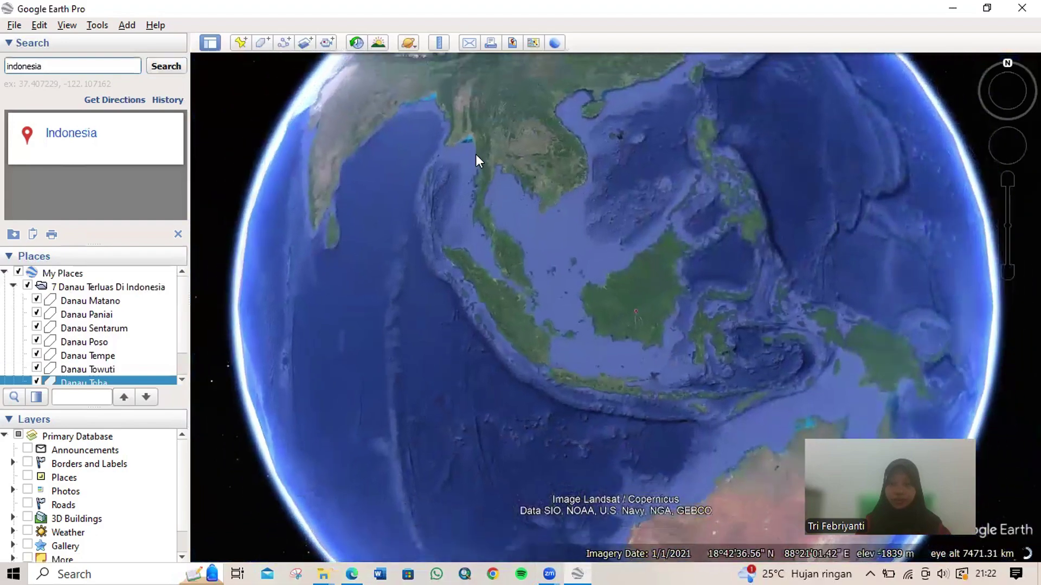
mouse_move(988, 248)
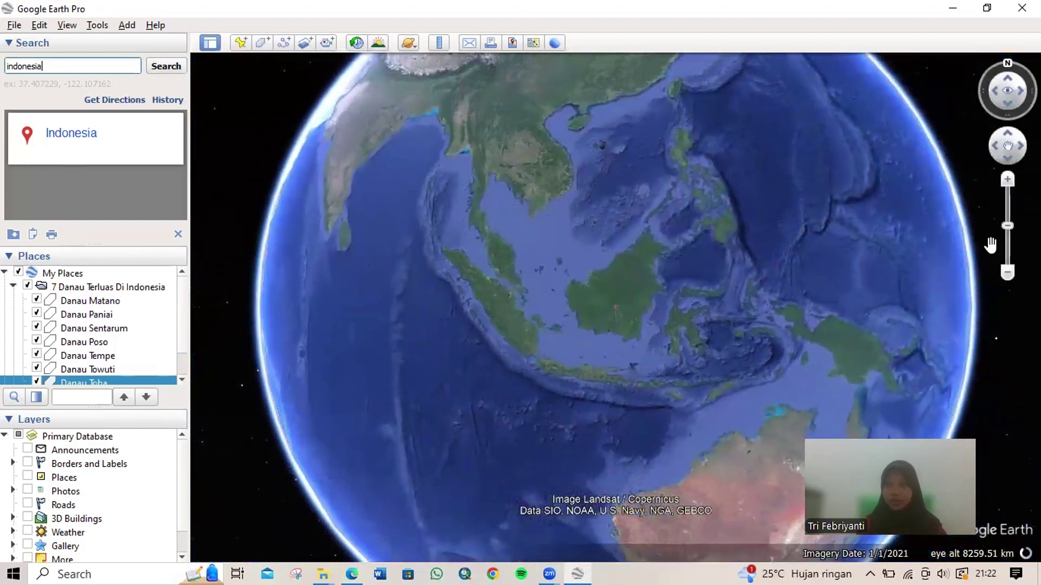
click(1007, 180)
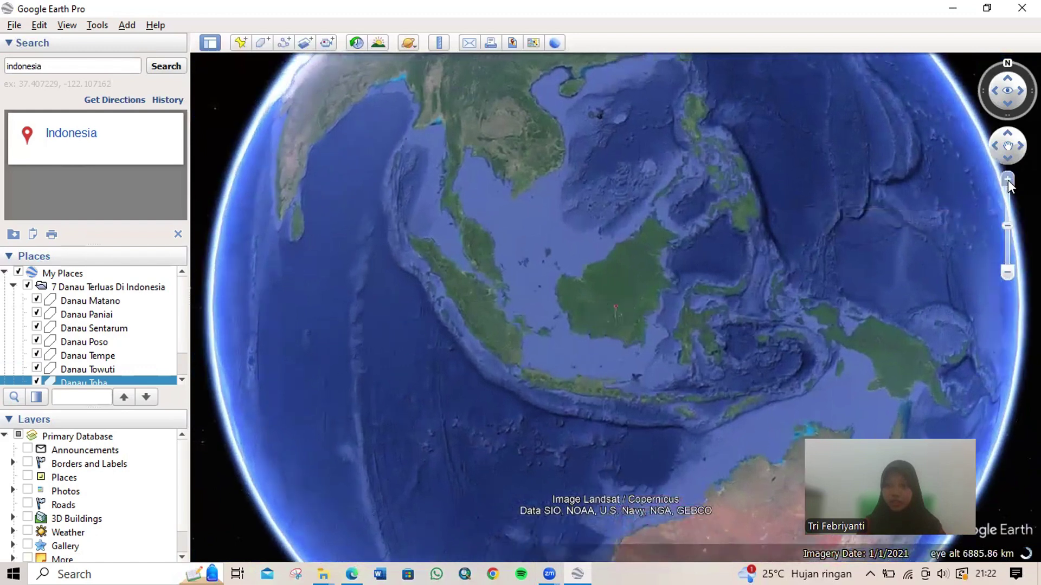
drag(824, 262, 755, 262)
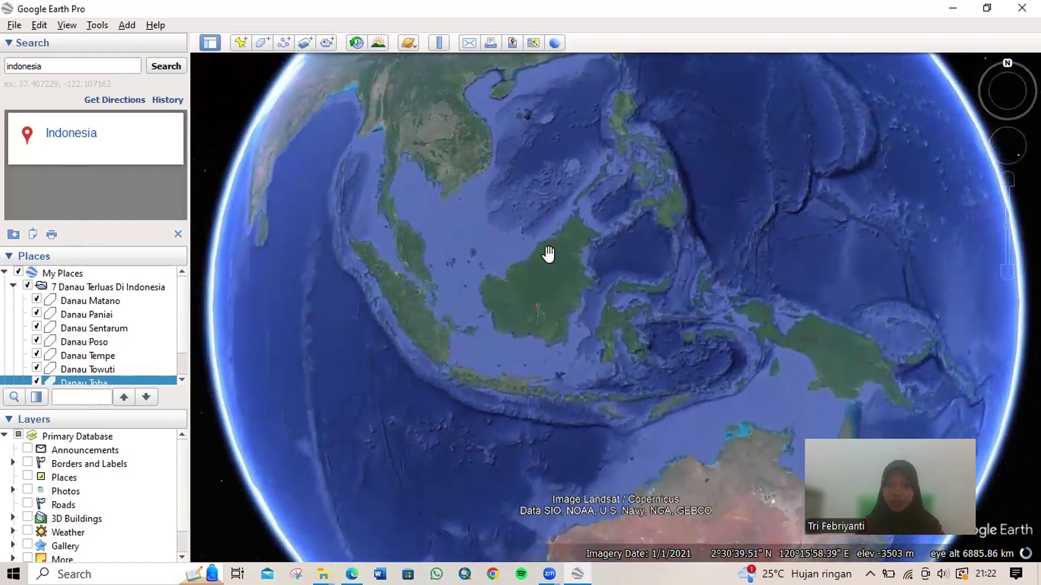
Start a new polygon named "Indonesia" in the "7 Danau Terluas Di Indonesia" folder and check its line and area style.
click(126, 287)
right_click(126, 287)
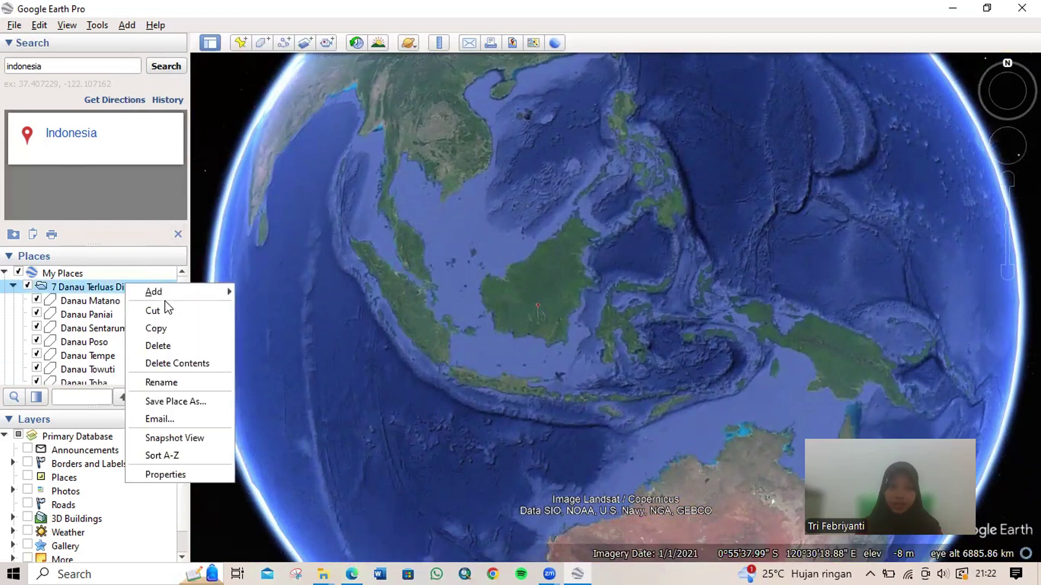
mouse_move(161, 293)
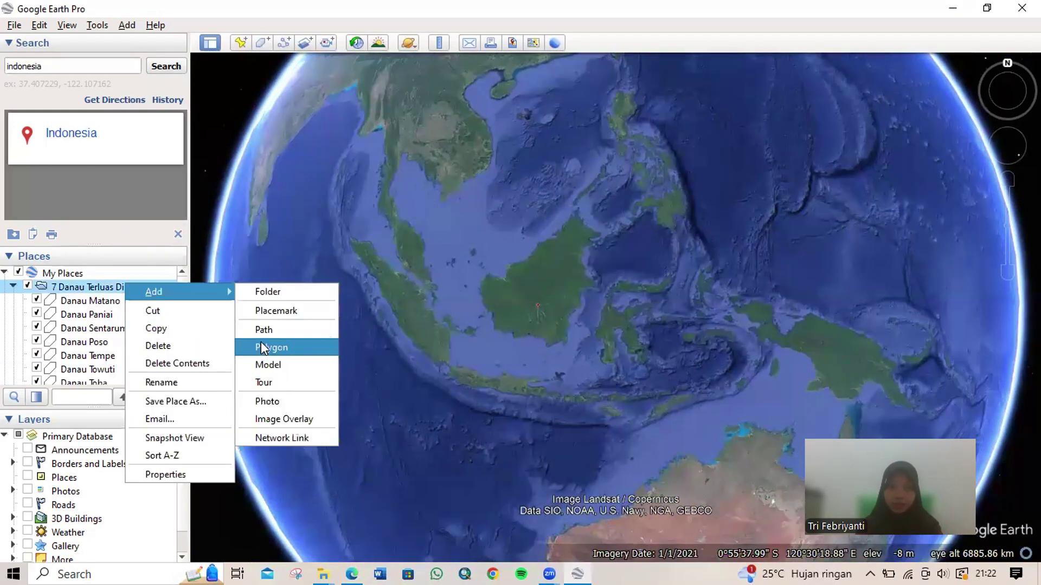
click(263, 347)
key(BackSpace)
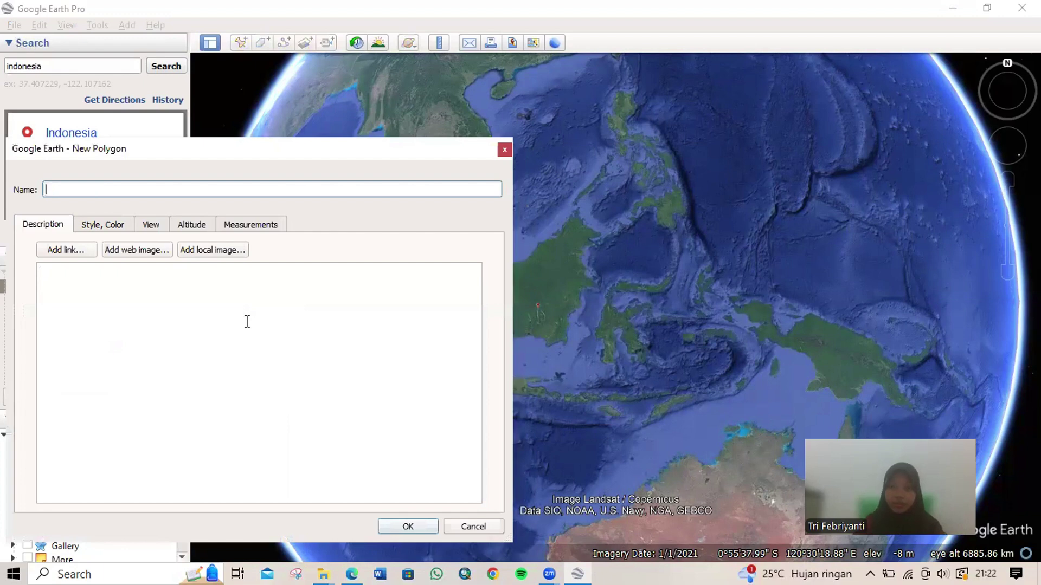
text(Indonesia)
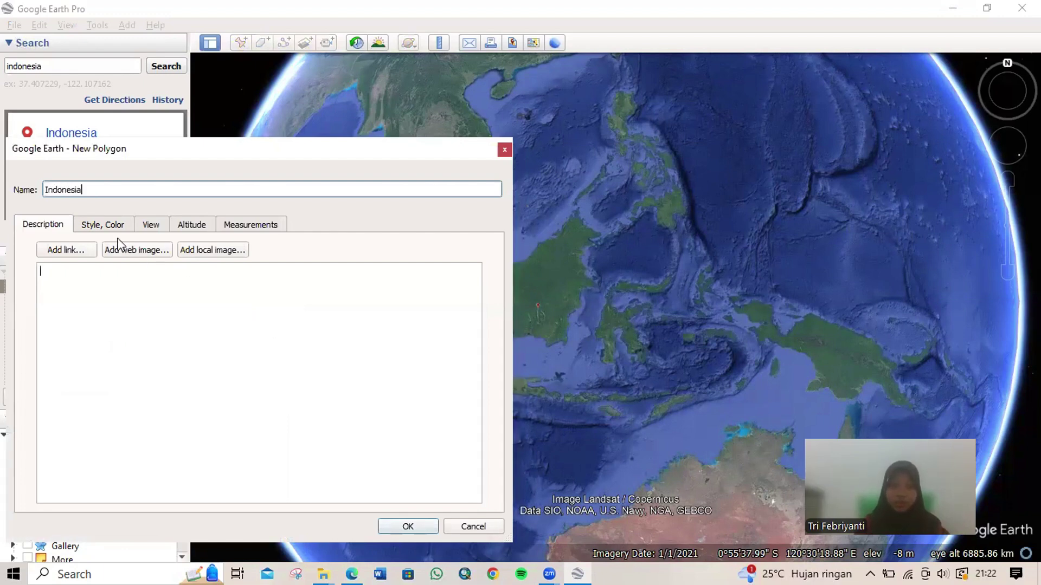
click(103, 224)
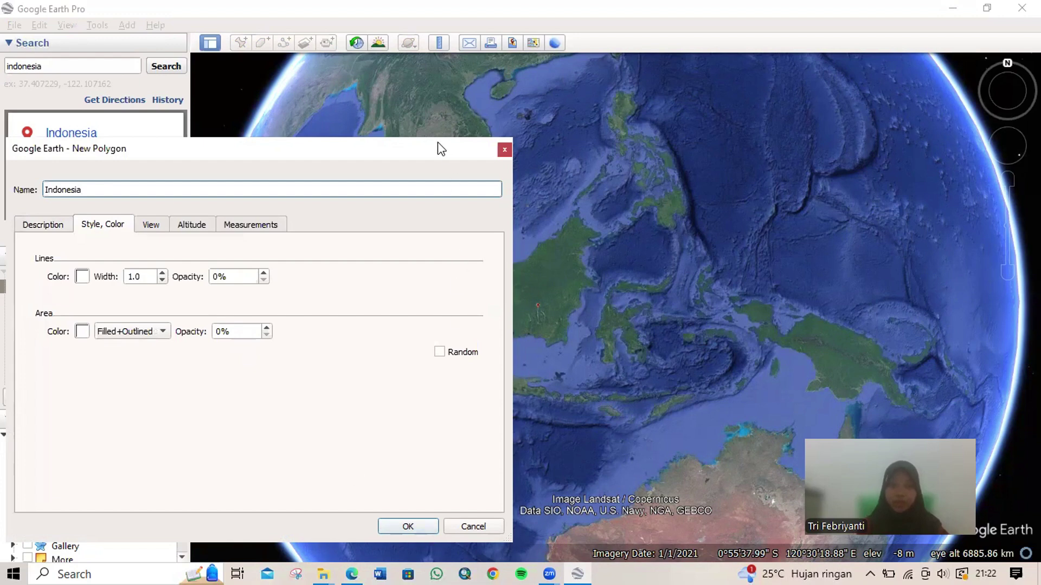
Trace the Indonesia polygon freehand as a rough rectangle around the whole archipelago and save it.
drag(440, 149, 210, 260)
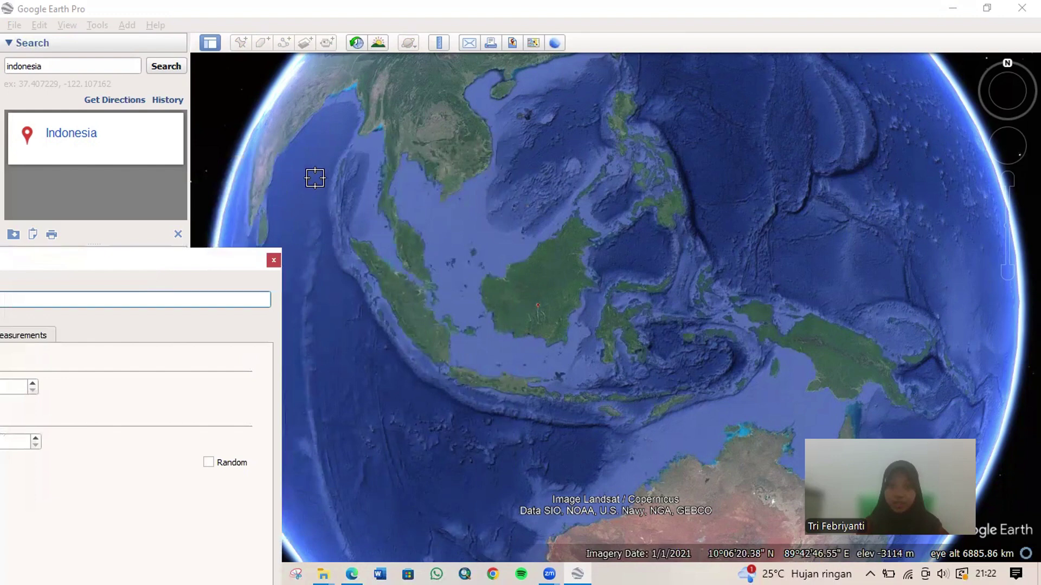
mouse_move(318, 183)
mouse_down()
mouse_move(506, 199)
mouse_move(764, 194)
mouse_move(832, 210)
mouse_up()
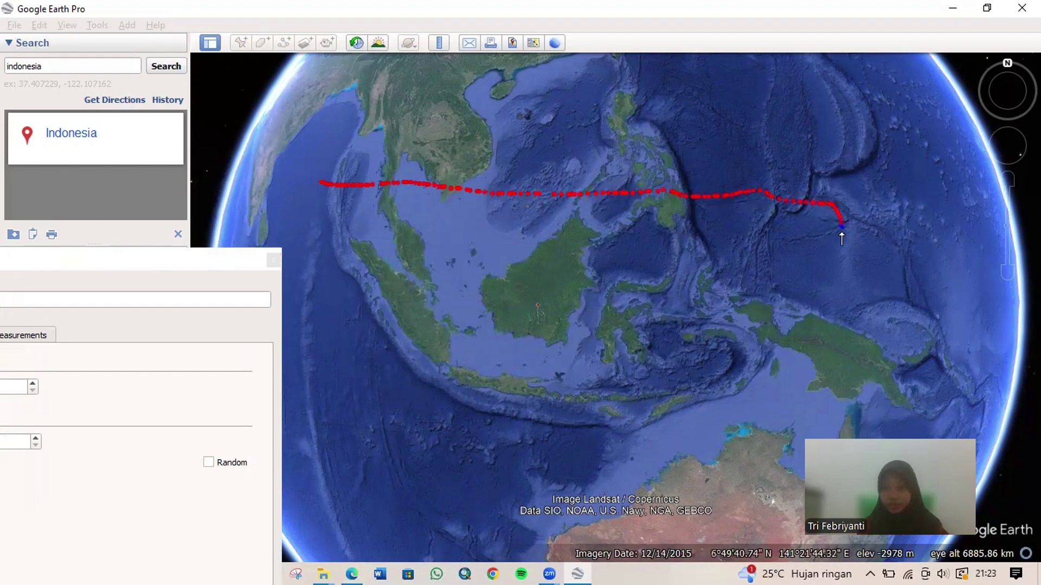
mouse_move(844, 287)
mouse_down()
mouse_move(855, 422)
mouse_move(846, 429)
mouse_move(748, 428)
mouse_move(560, 461)
mouse_move(352, 427)
mouse_move(318, 315)
mouse_up()
drag(316, 268, 320, 184)
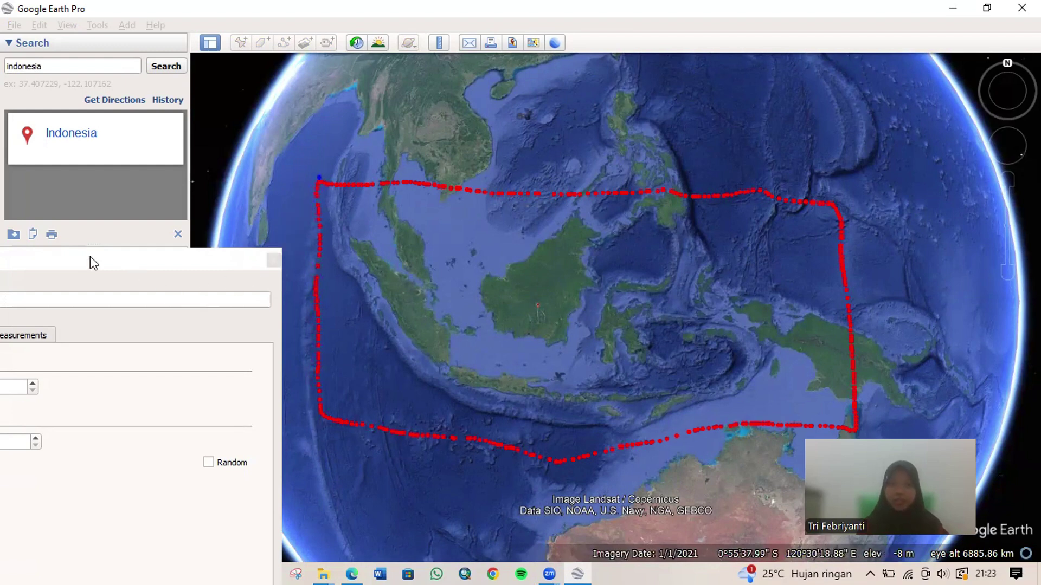
click(16, 265)
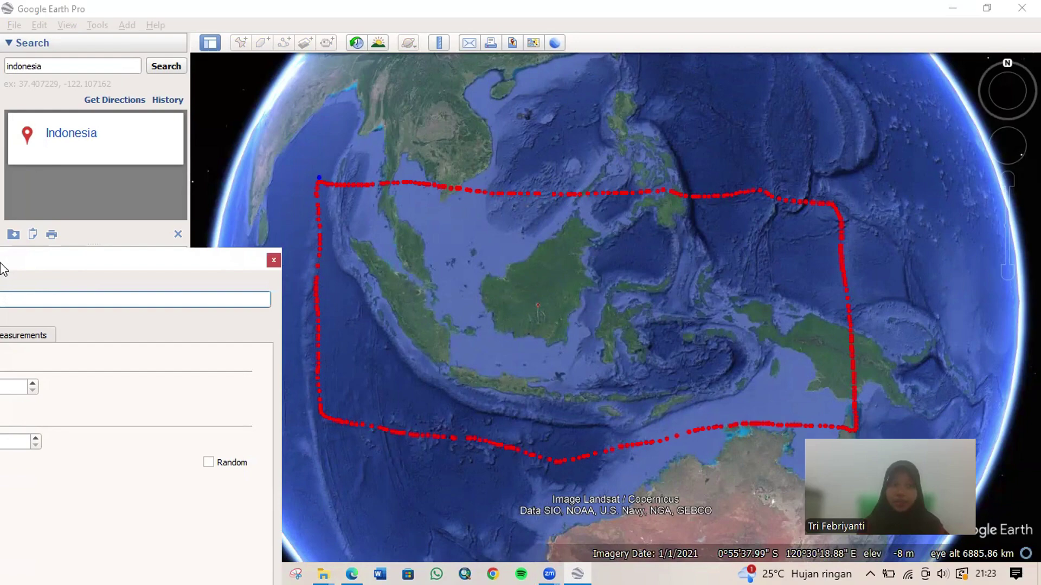
drag(2, 268, 236, 53)
click(411, 423)
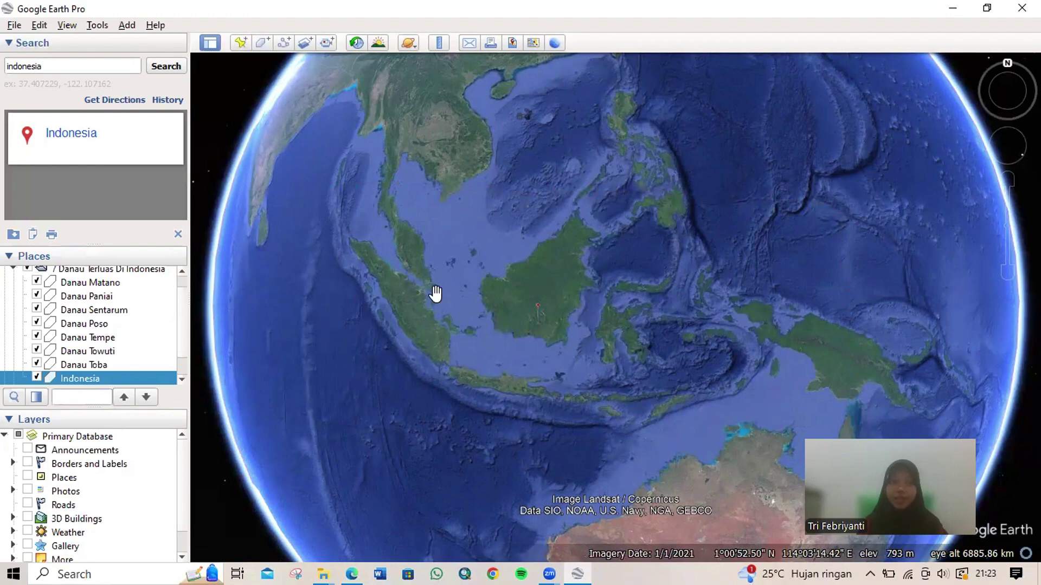
Preview the flight to the Danau Matano polygon and back to the Indonesia polygon.
scroll(87, 339, up, 1)
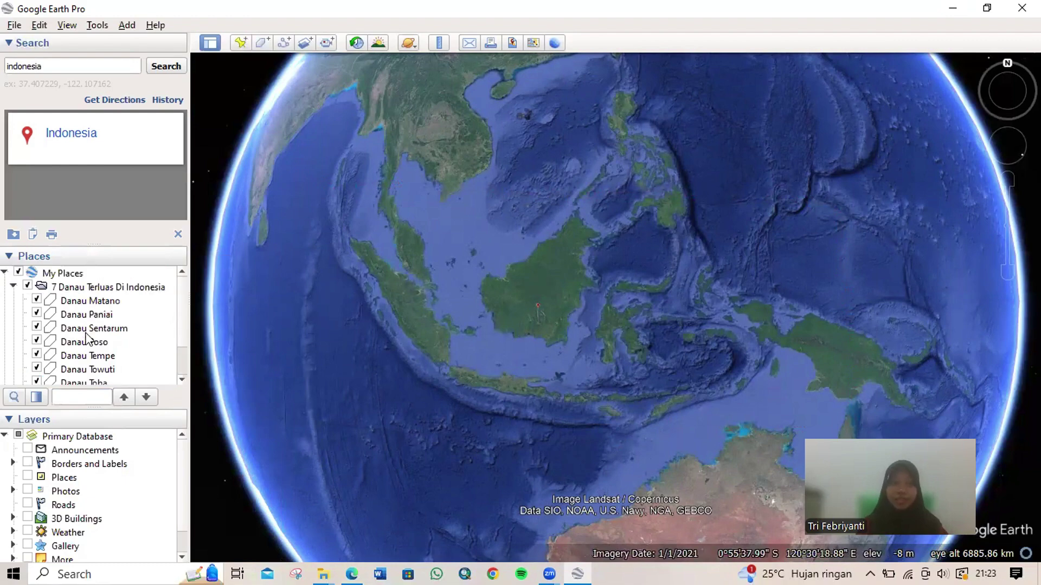
click(71, 302)
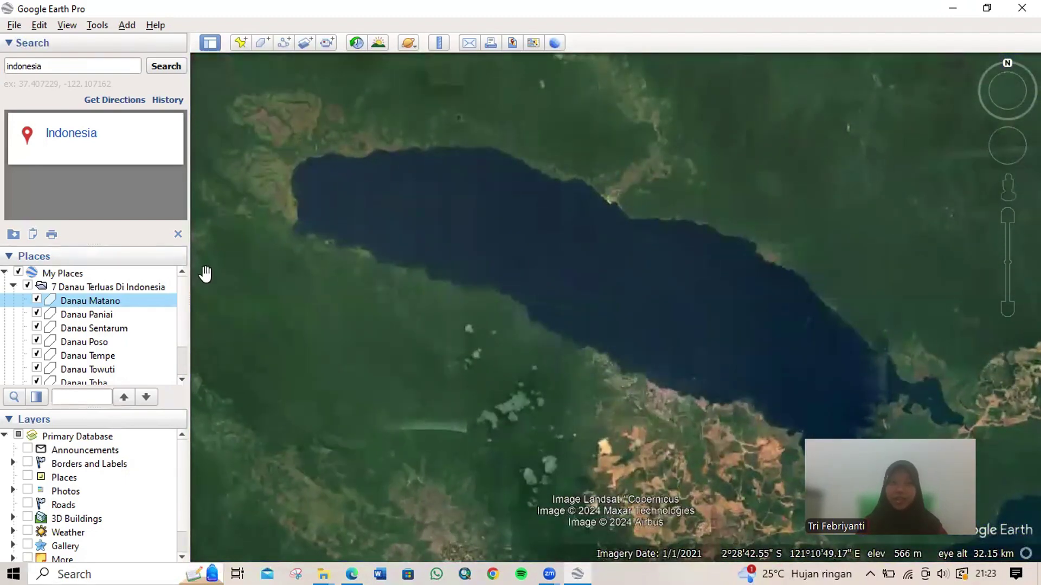
scroll(99, 310, down, 1)
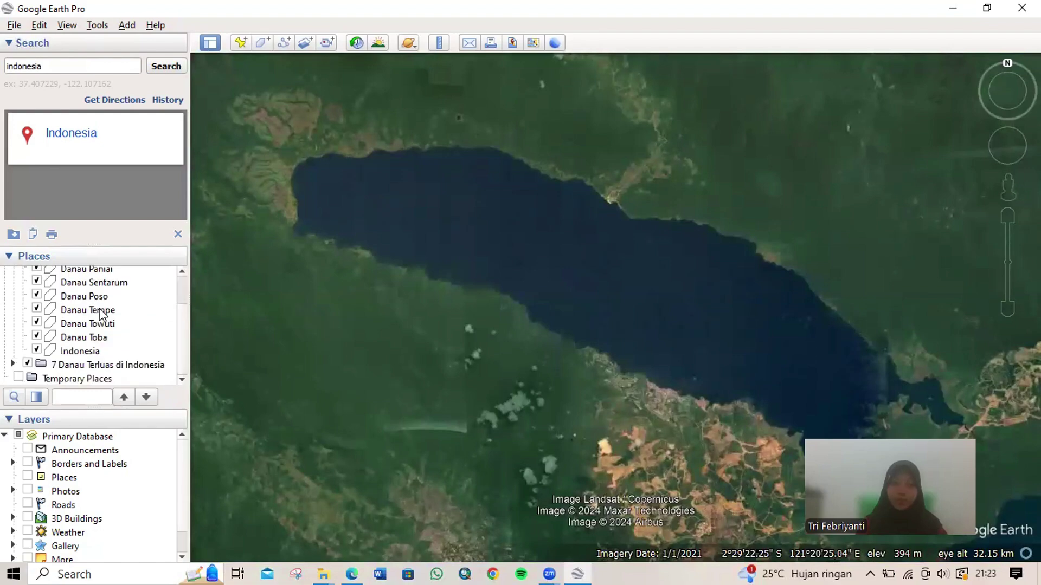
double_click(96, 351)
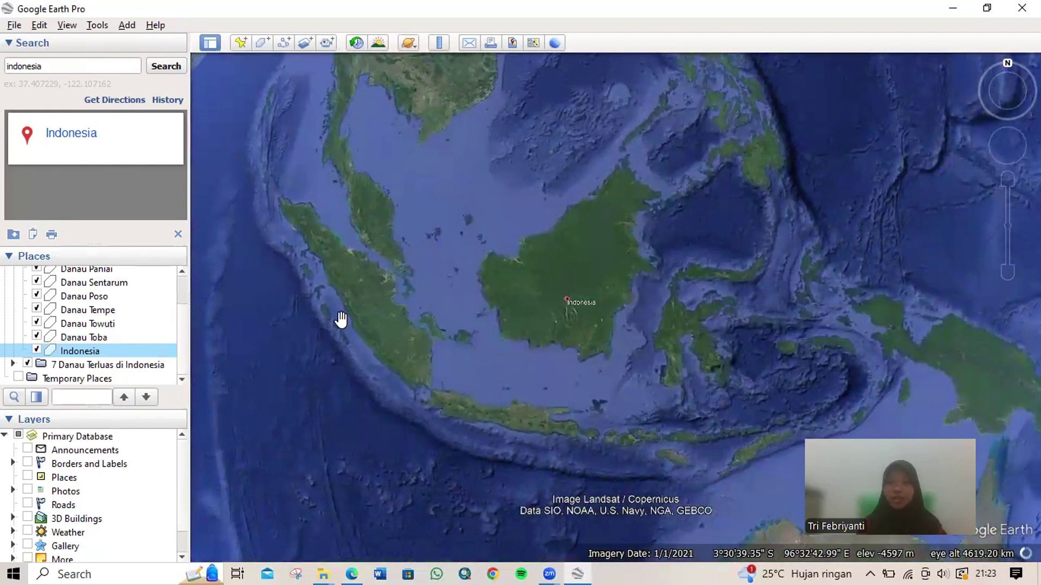
Start recording a tour from the Indonesia overview.
click(324, 45)
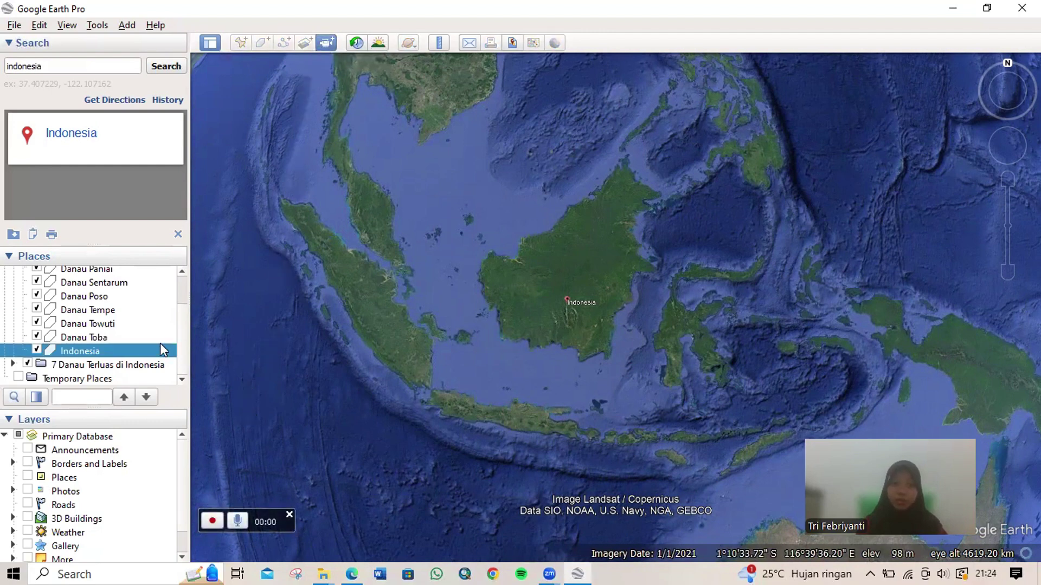
scroll(124, 335, up, 2)
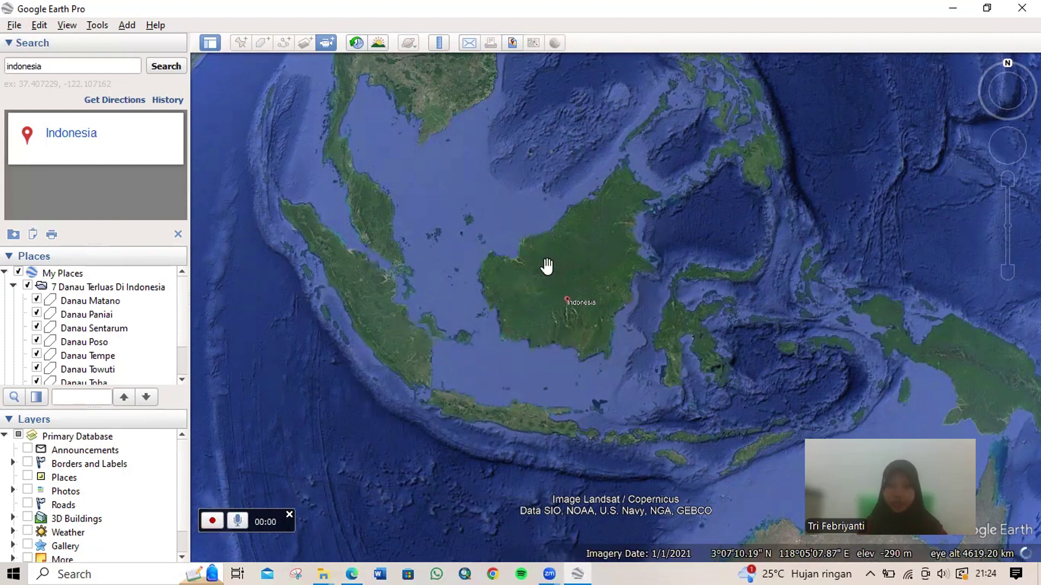
click(211, 522)
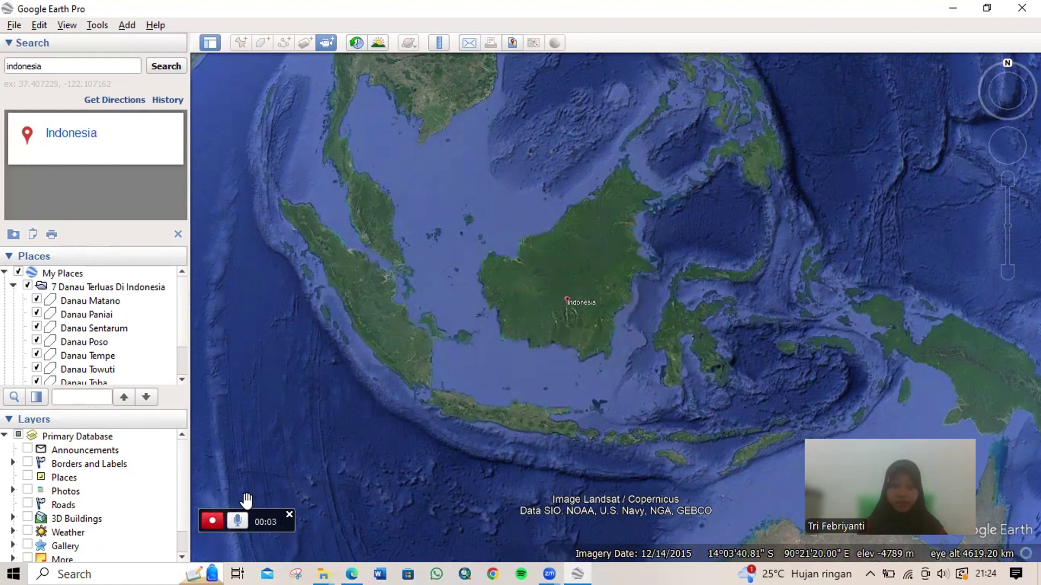
Record the flight to Danau Matano, rotate the view around the lake, and fly back to the Indonesia overview.
double_click(79, 303)
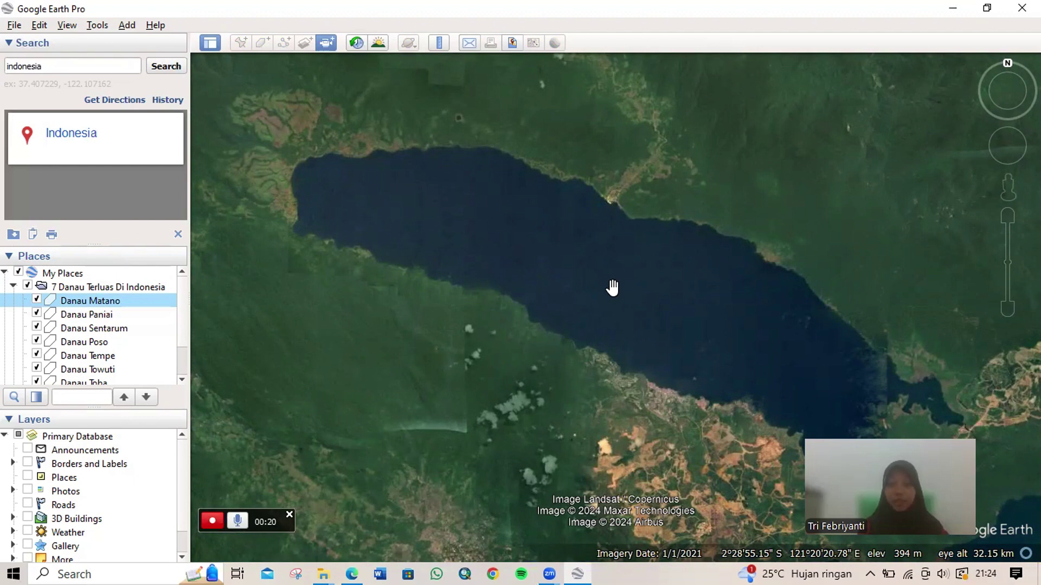
right_drag(612, 288, 642, 301)
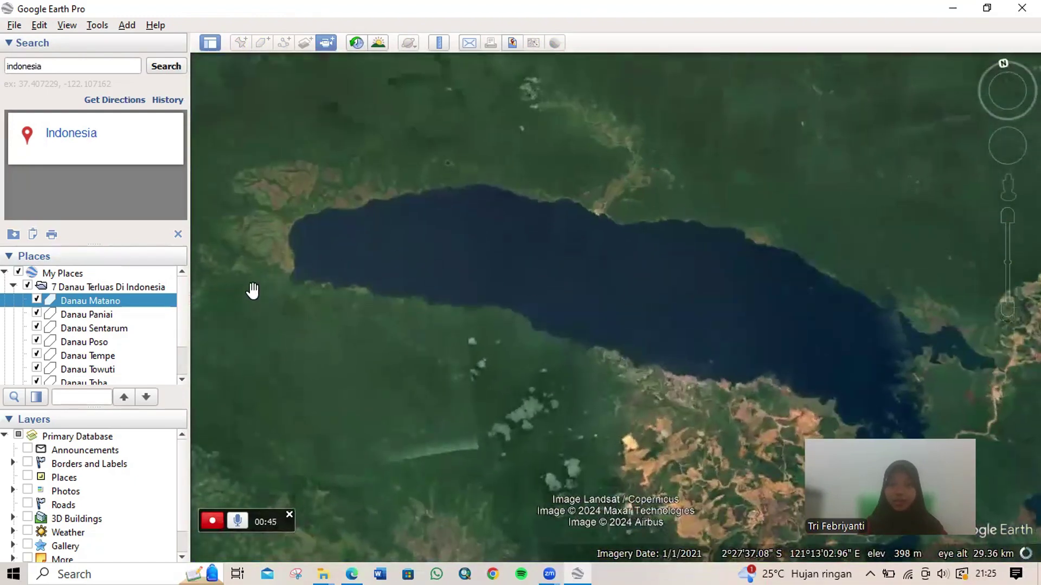
scroll(136, 332, down, 2)
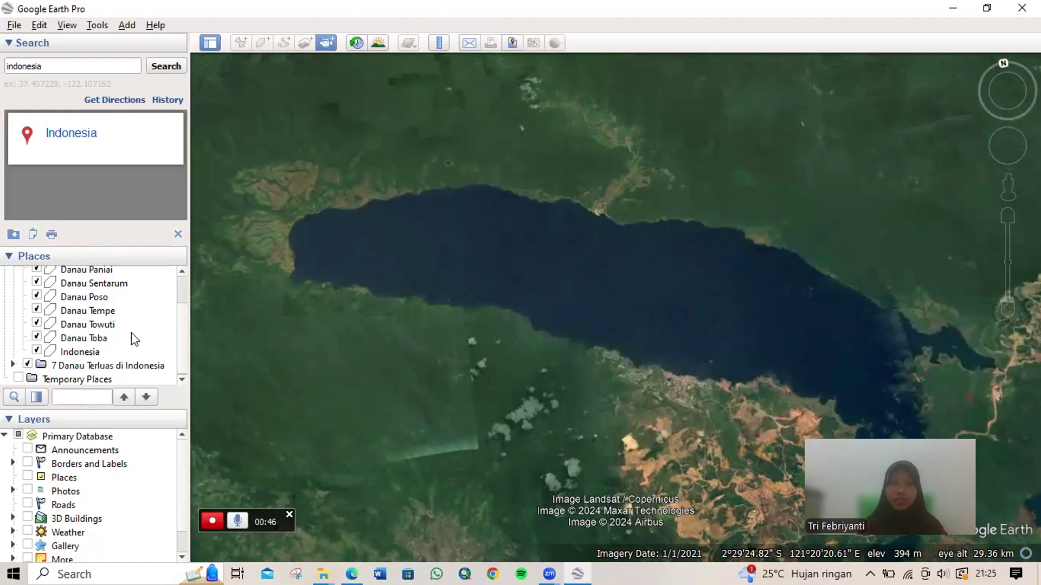
double_click(94, 351)
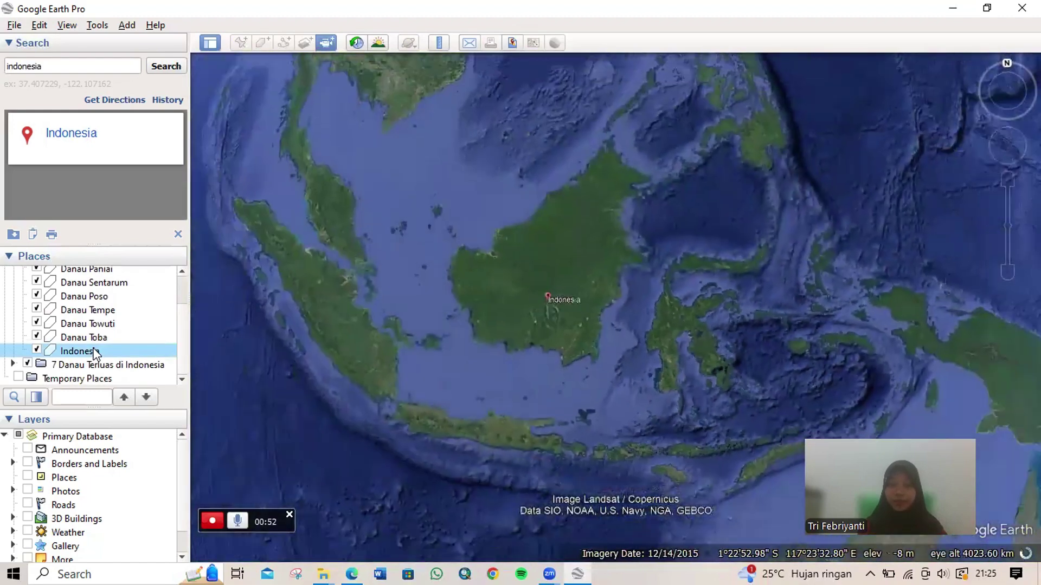
Record the flight to Danau Paniai and back to the Indonesia overview, and stop the tour recording.
scroll(94, 301, up, 1)
scroll(92, 300, up, 1)
click(93, 318)
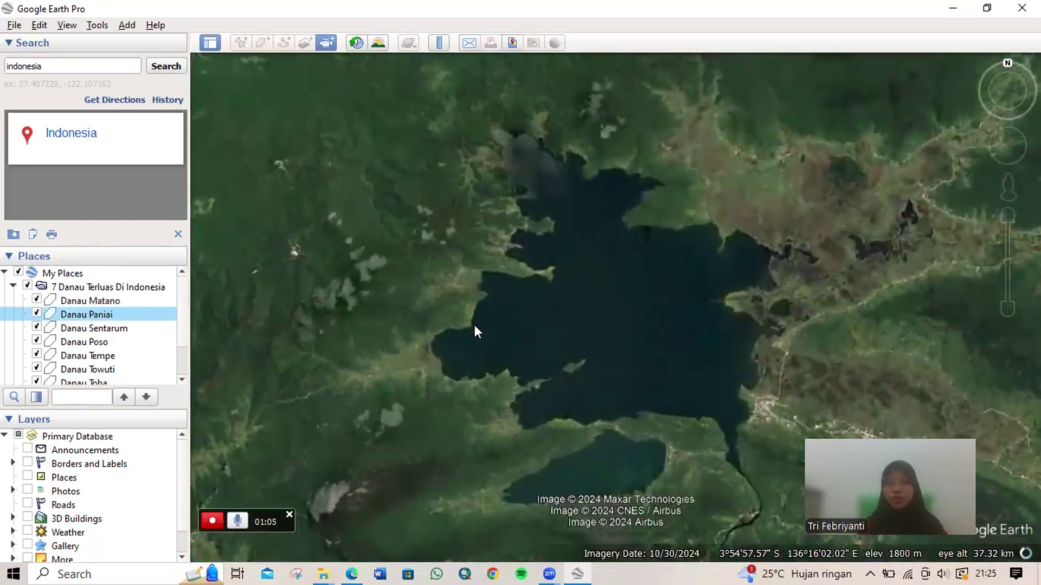
scroll(115, 347, down, 2)
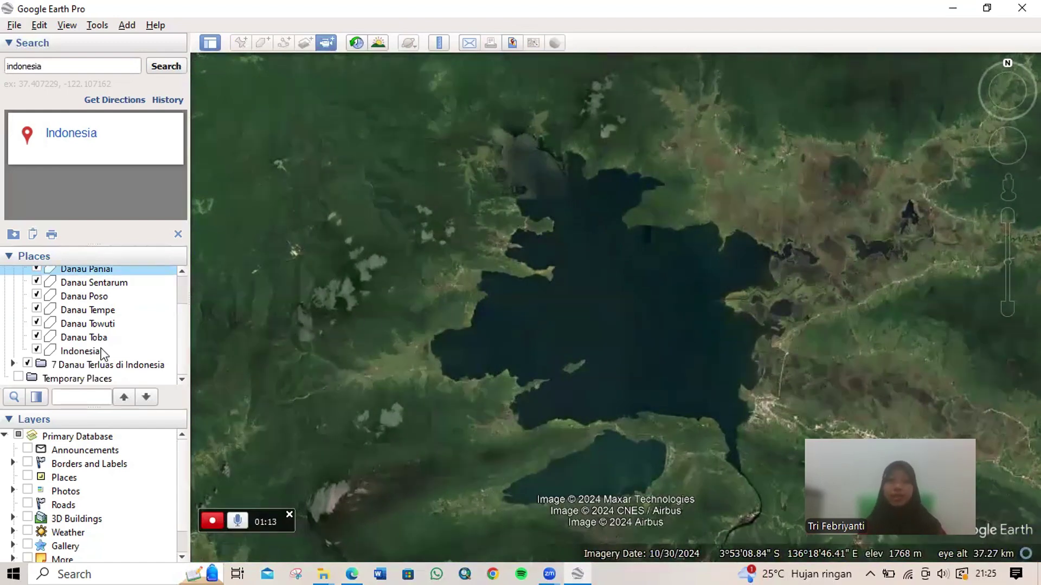
click(73, 350)
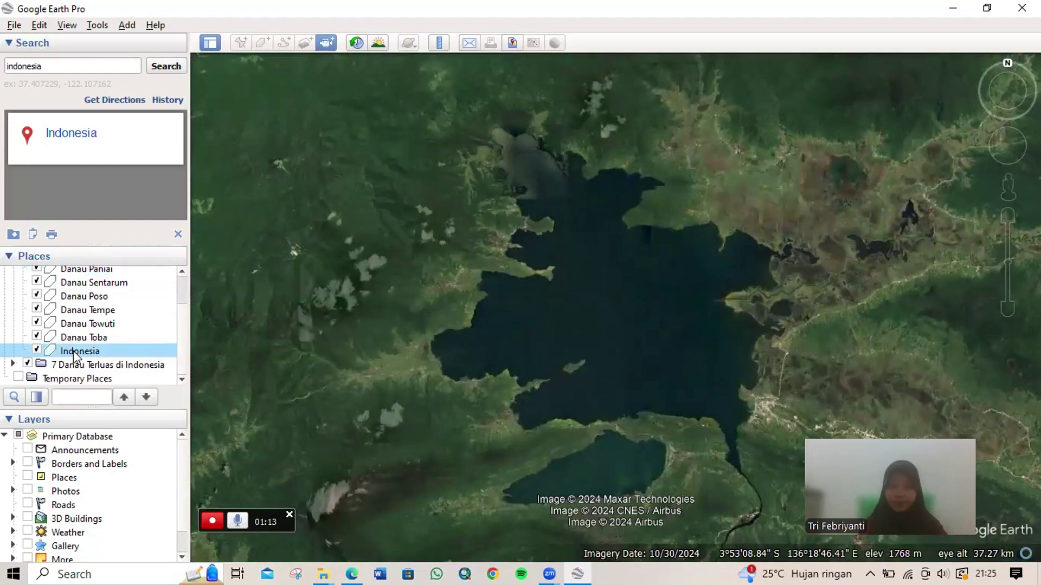
double_click(116, 352)
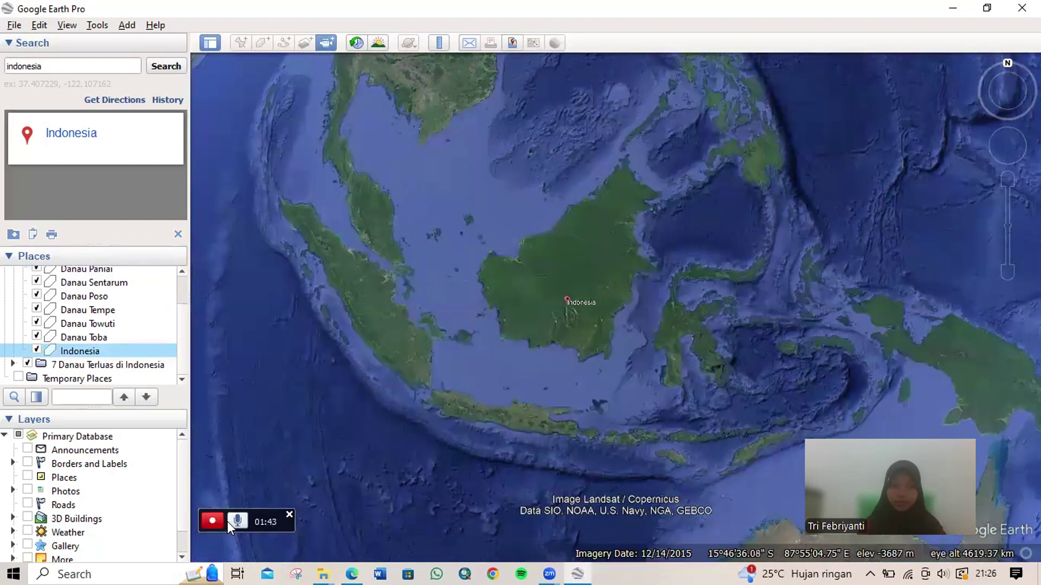
click(213, 519)
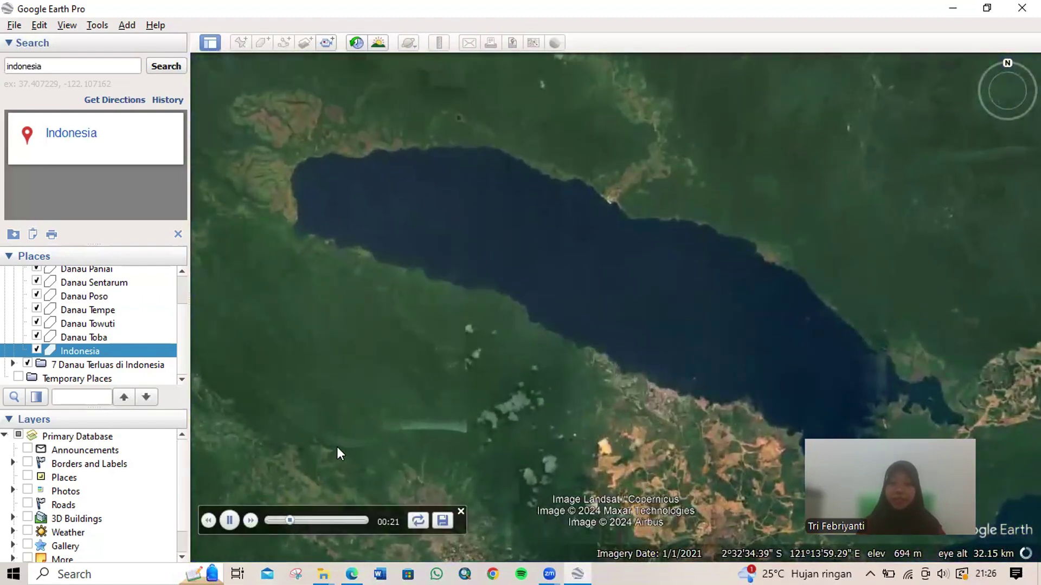
Save the recorded tour as "Tour 7 Danau Terluas Di Indonesia" and close the tour playback controls.
click(442, 521)
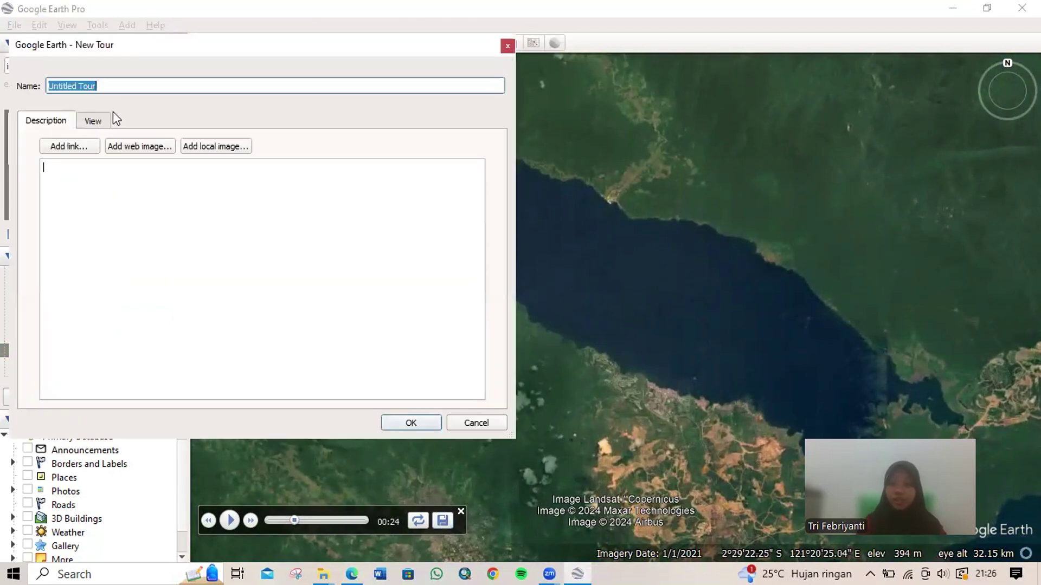
key(BackSpace)
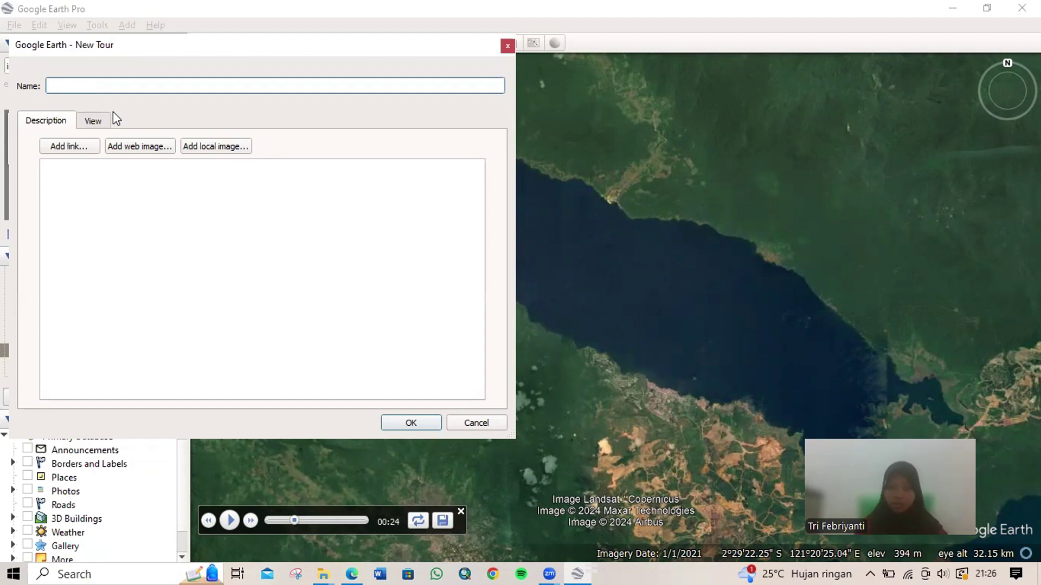
text(Tour 7 d)
key(BackSpace)
text(Dana)
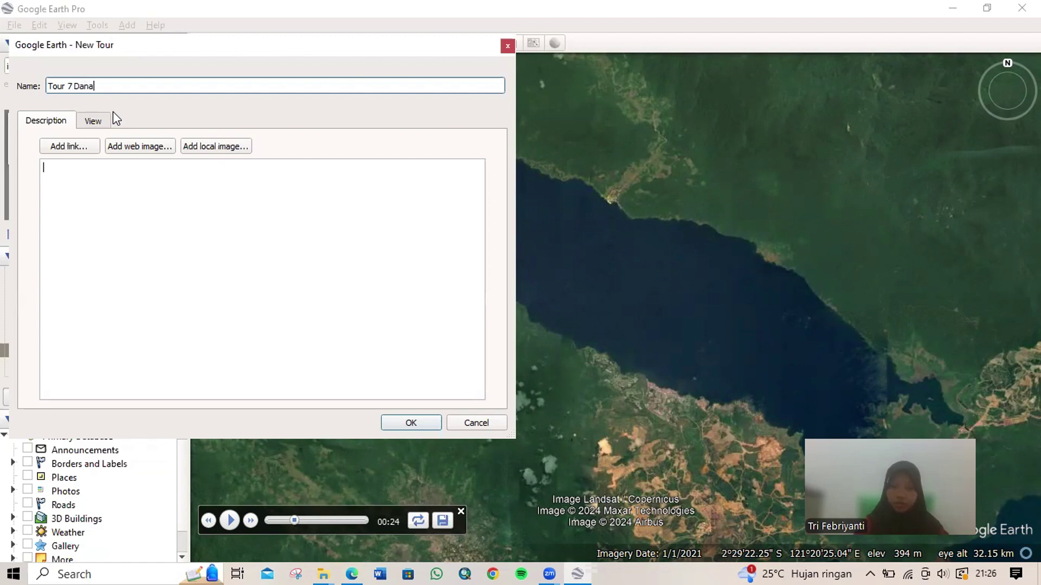
text(u Ter)
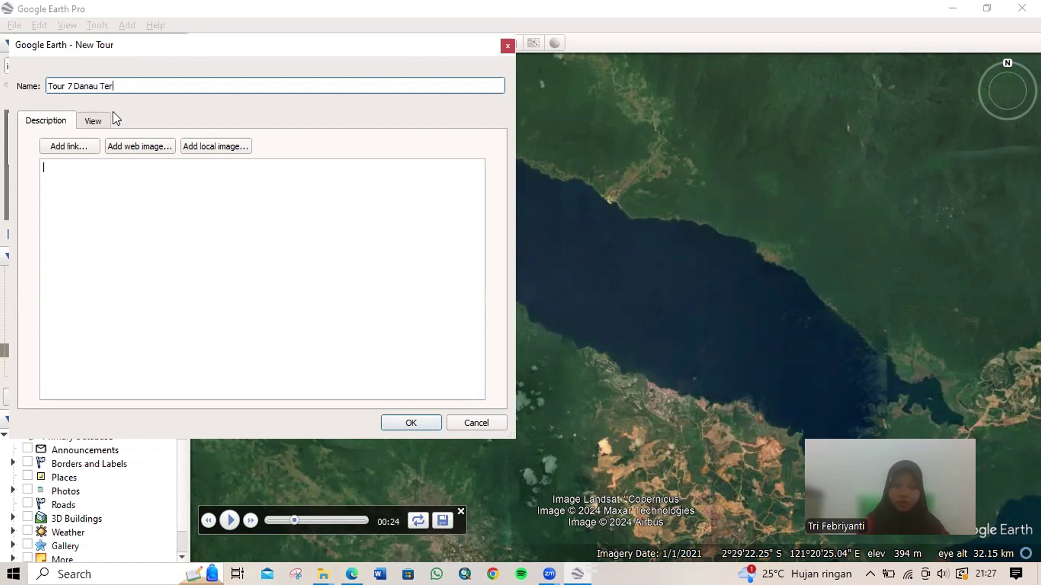
text(luas Di In)
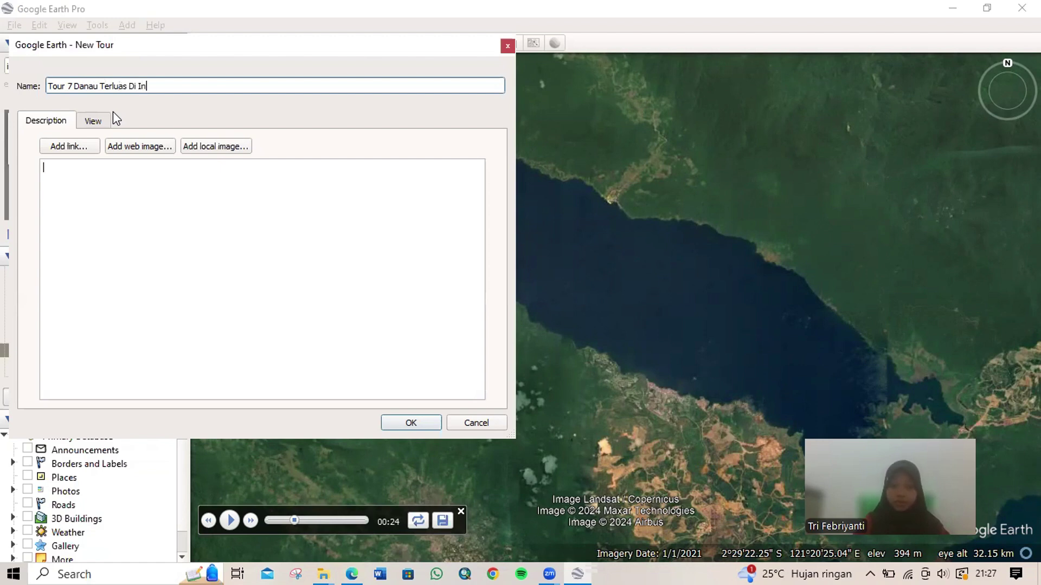
text(donesia)
click(416, 423)
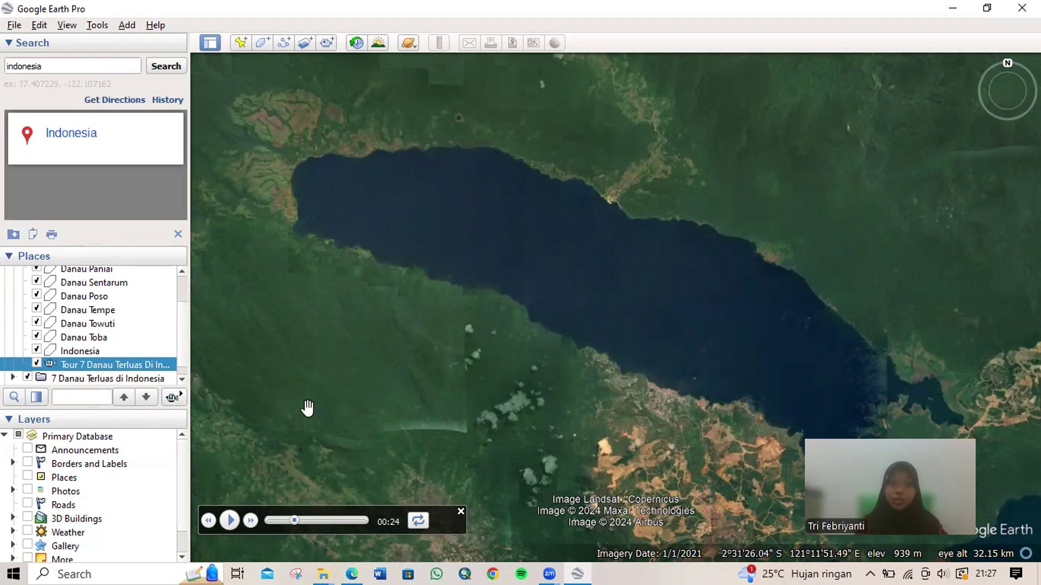
click(459, 511)
click(459, 510)
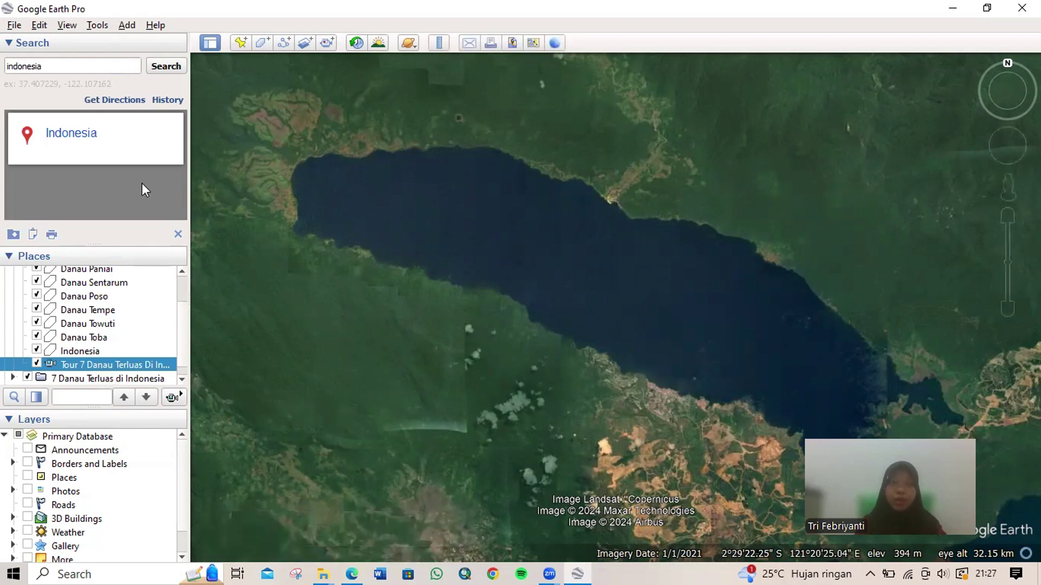
Start Movie Maker and set the output to "7 danau terluas di Indonesia" in the ASUS Videos folder, replacing the existing file.
click(93, 25)
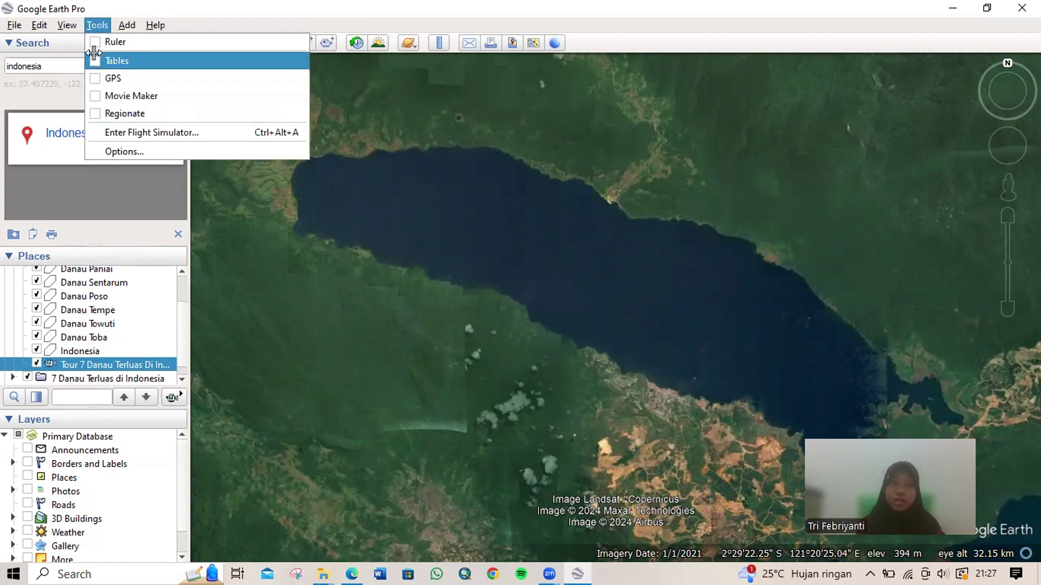
click(115, 95)
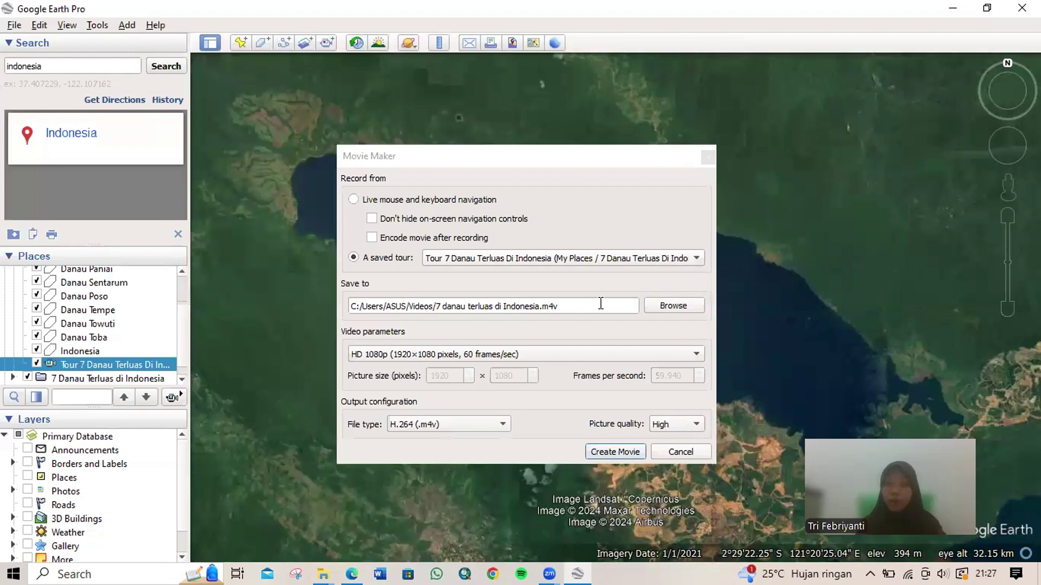
click(665, 309)
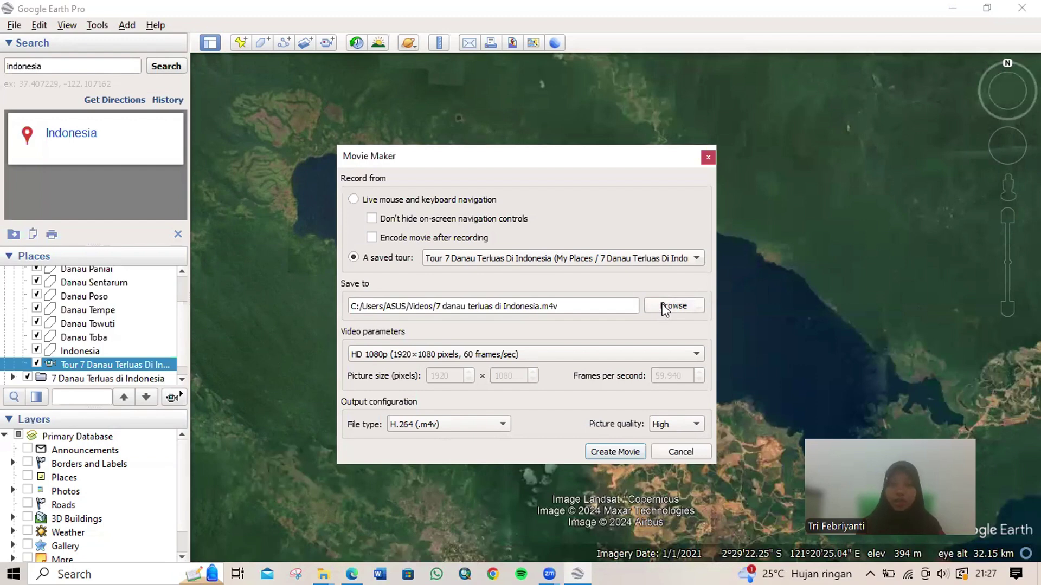
click(666, 308)
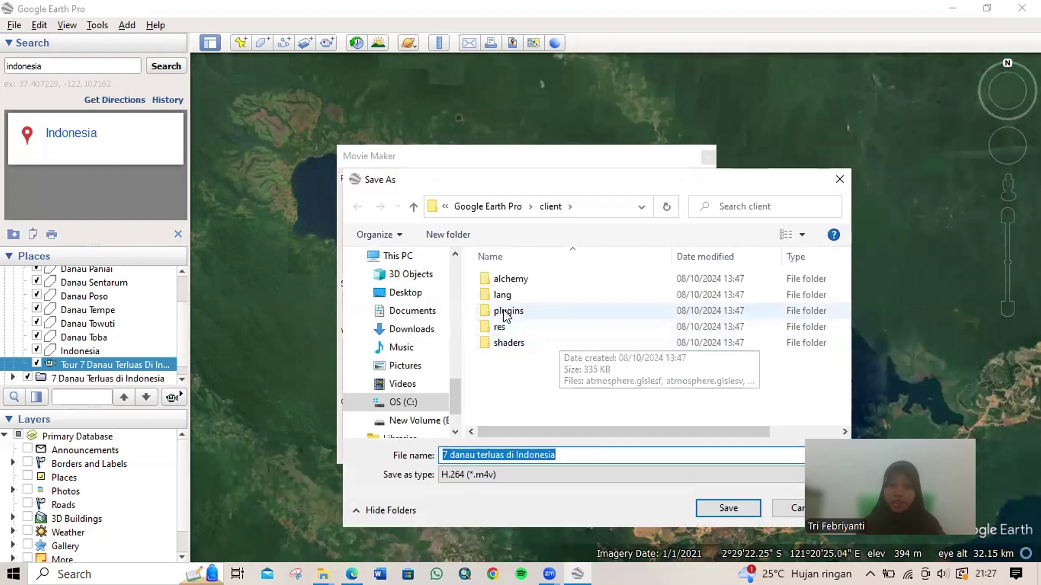
scroll(432, 328, up, 1)
scroll(432, 332, up, 8)
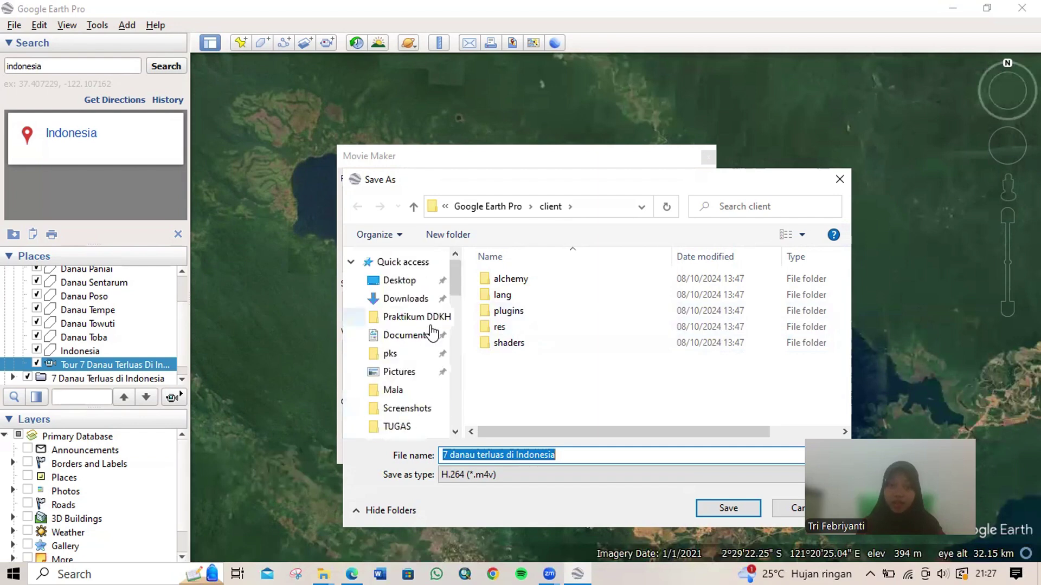
scroll(431, 330, down, 1)
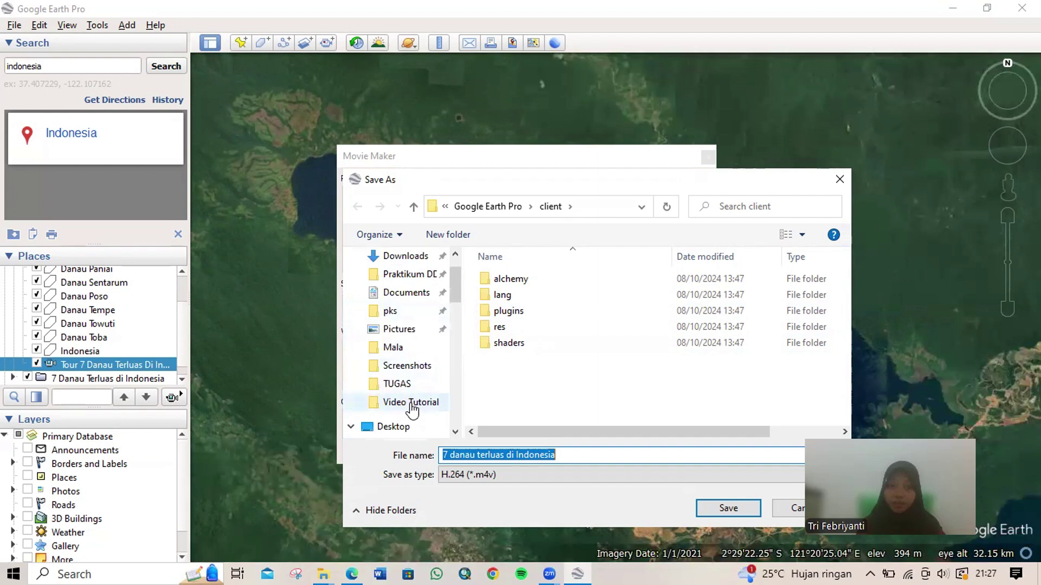
scroll(412, 410, up, 1)
scroll(412, 410, down, 6)
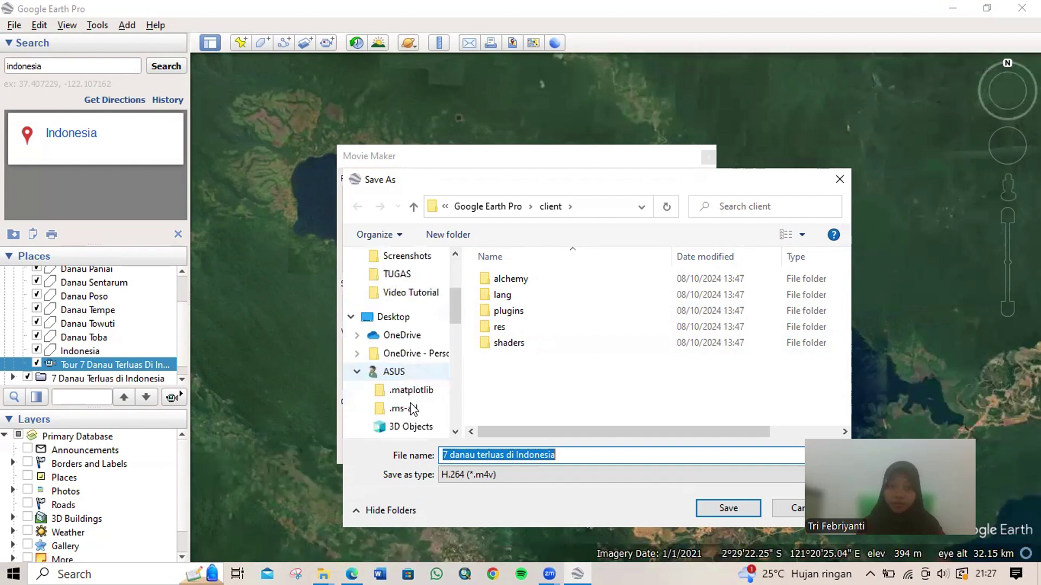
scroll(412, 410, down, 4)
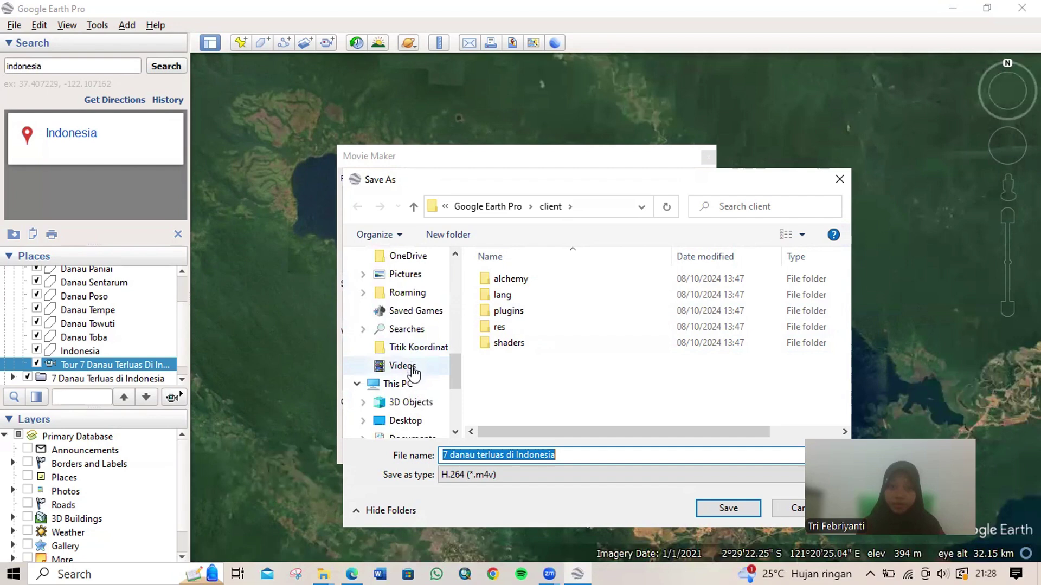
click(412, 368)
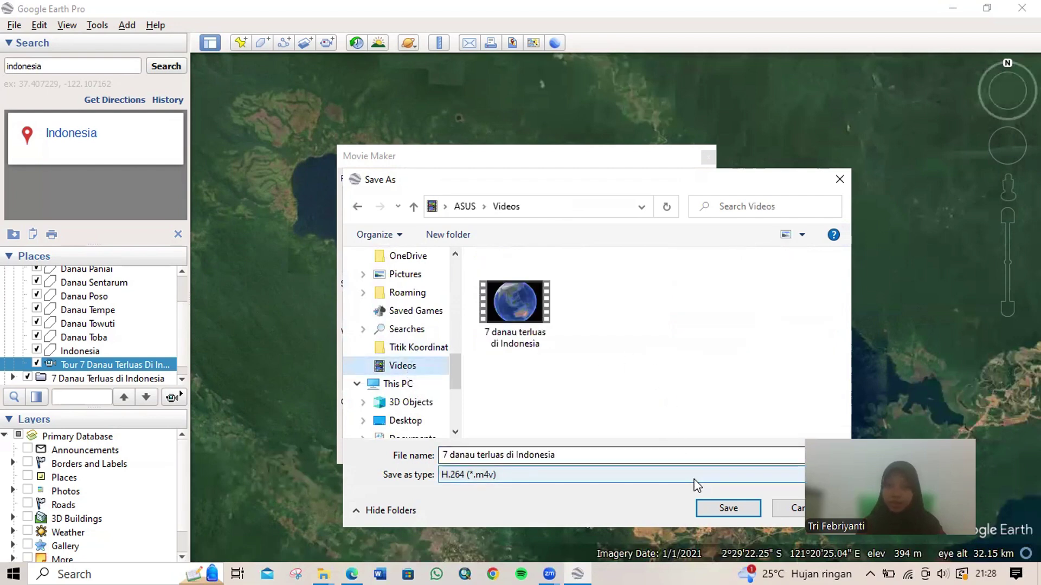
click(721, 510)
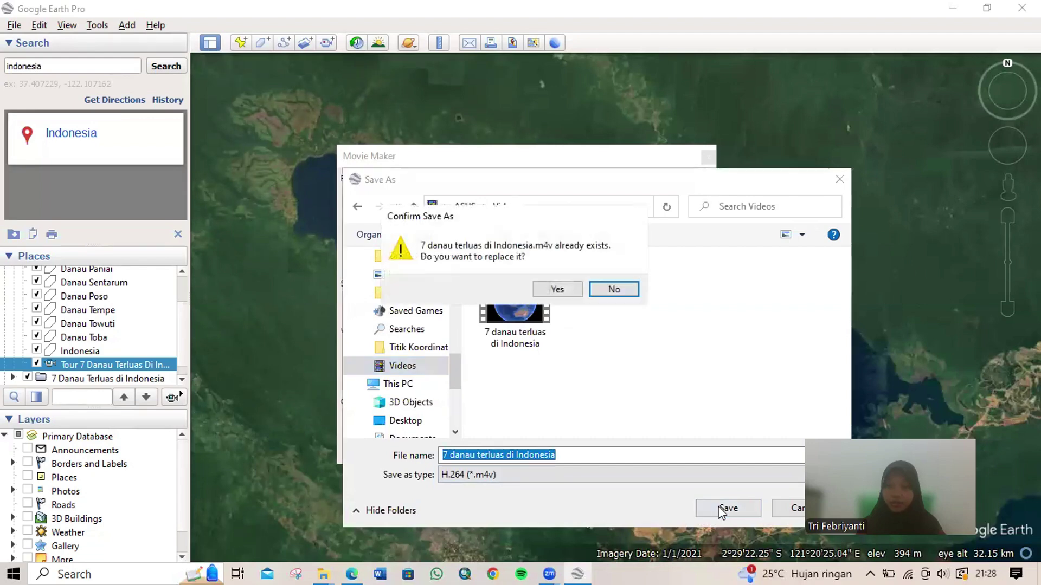
click(558, 293)
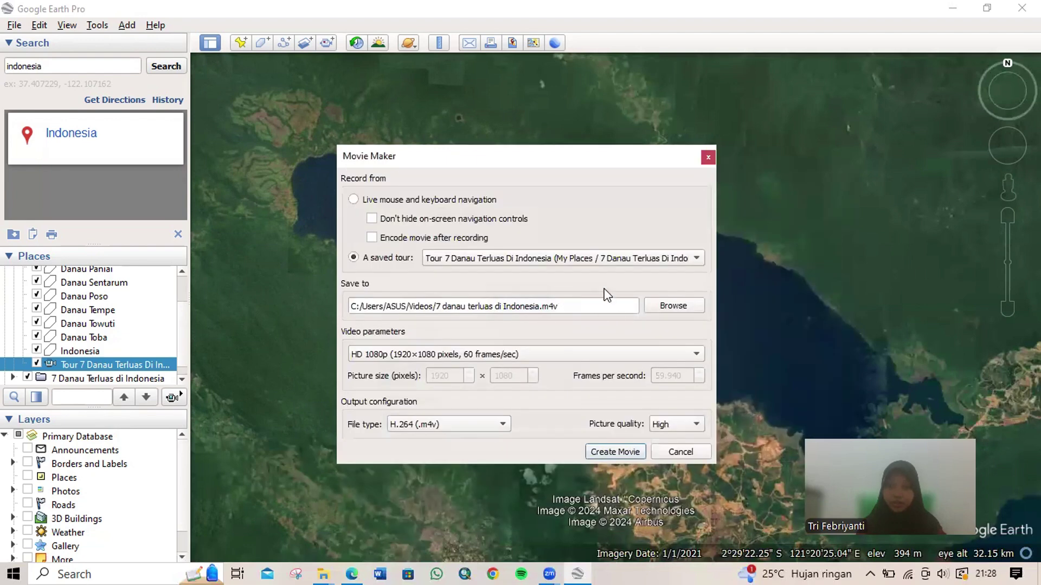
Change the movie's output file name to "7 danau terluas di Indonesia versi 2" in the Videos folder.
click(667, 305)
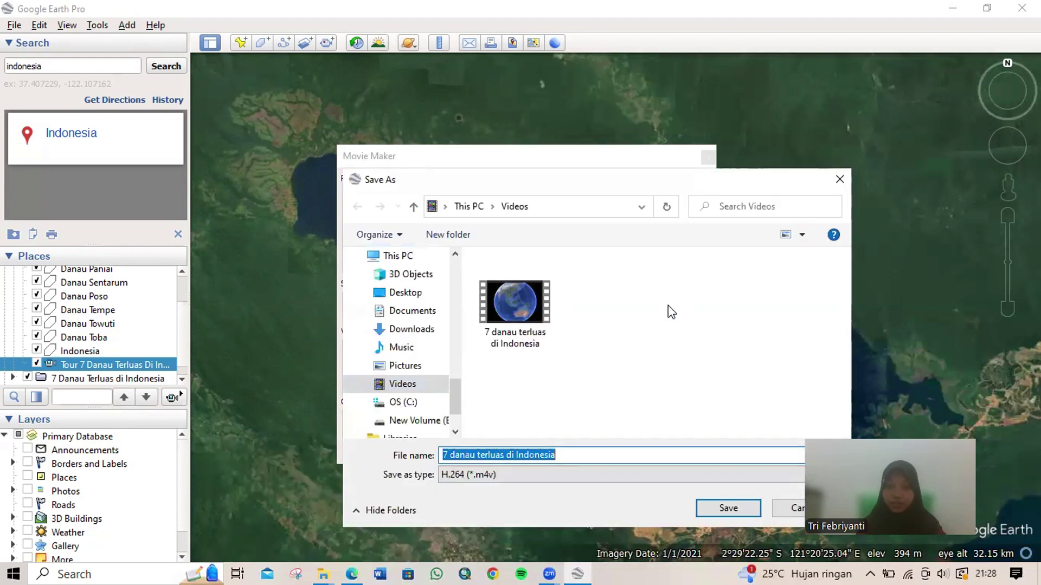
click(564, 457)
text(versi 2)
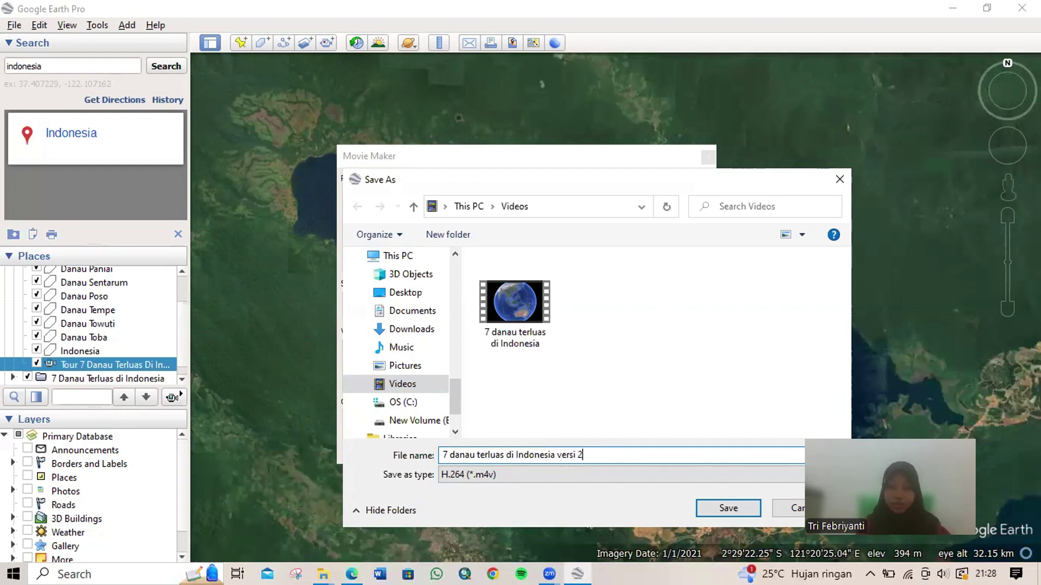
click(720, 507)
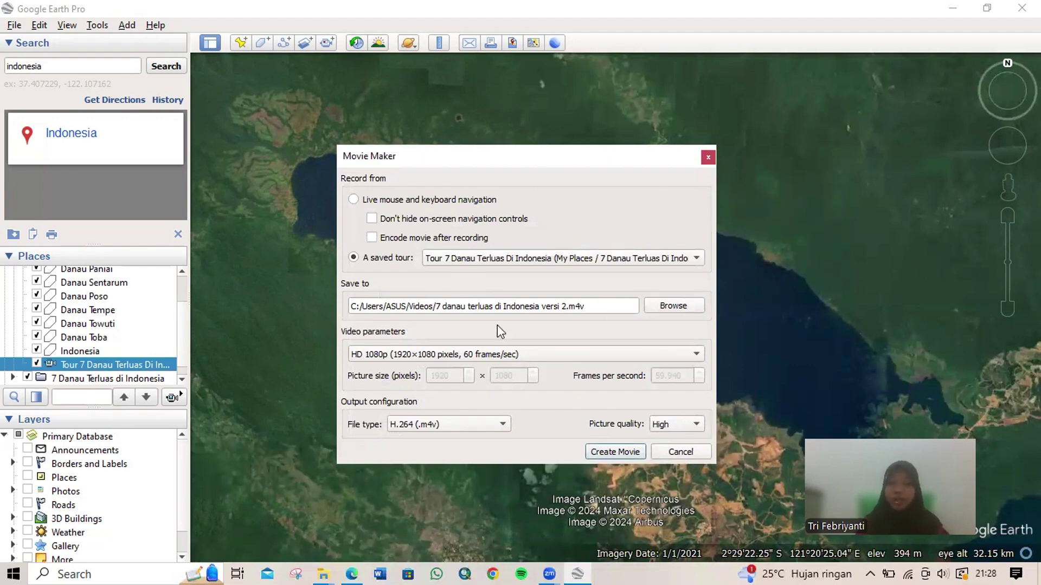
Choose HD 1080p (1920×1080 pixels, 60 frames/sec) as the video parameters and create the movie.
click(576, 353)
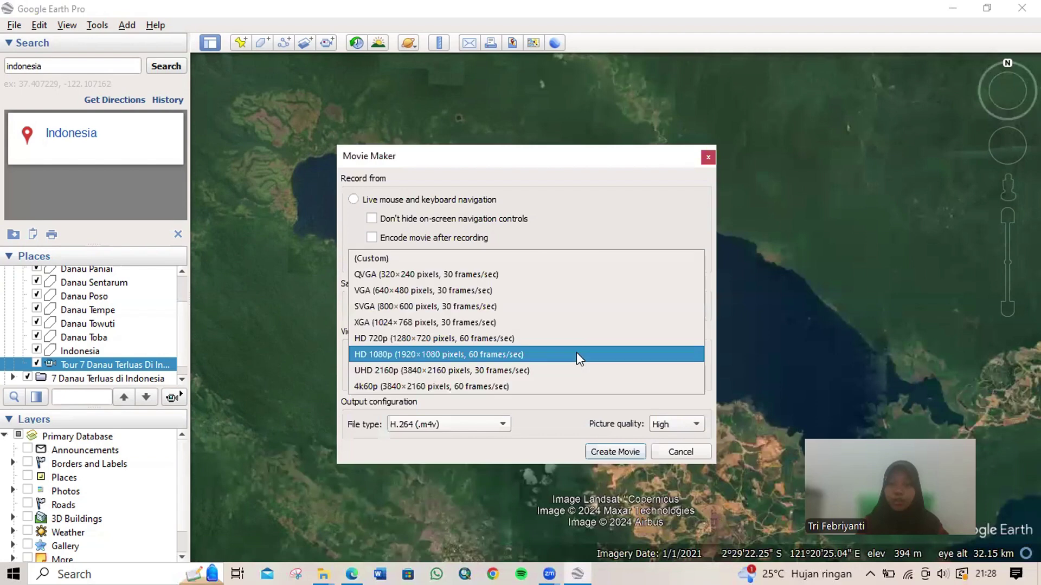
click(396, 352)
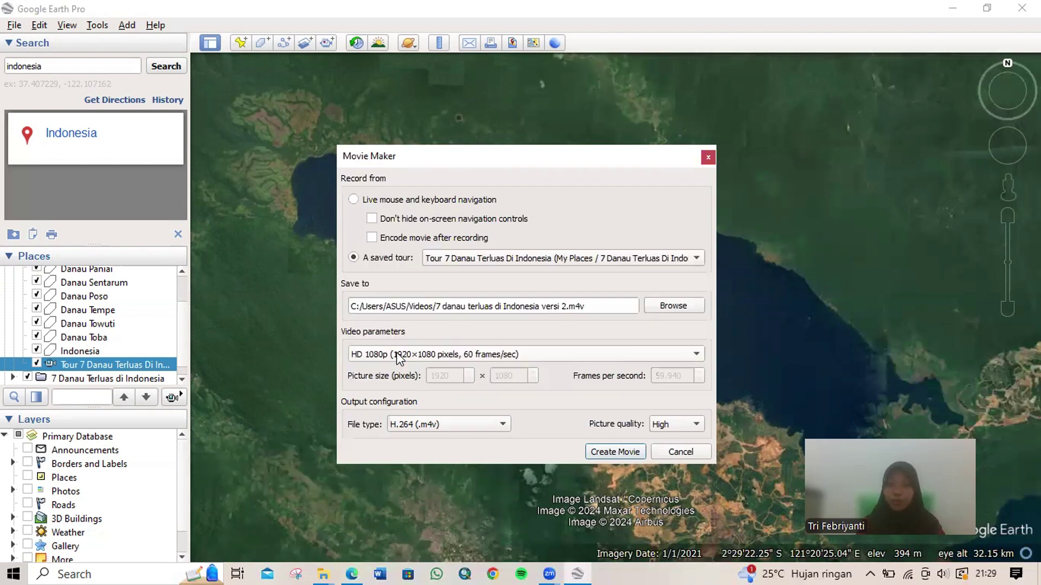
click(607, 452)
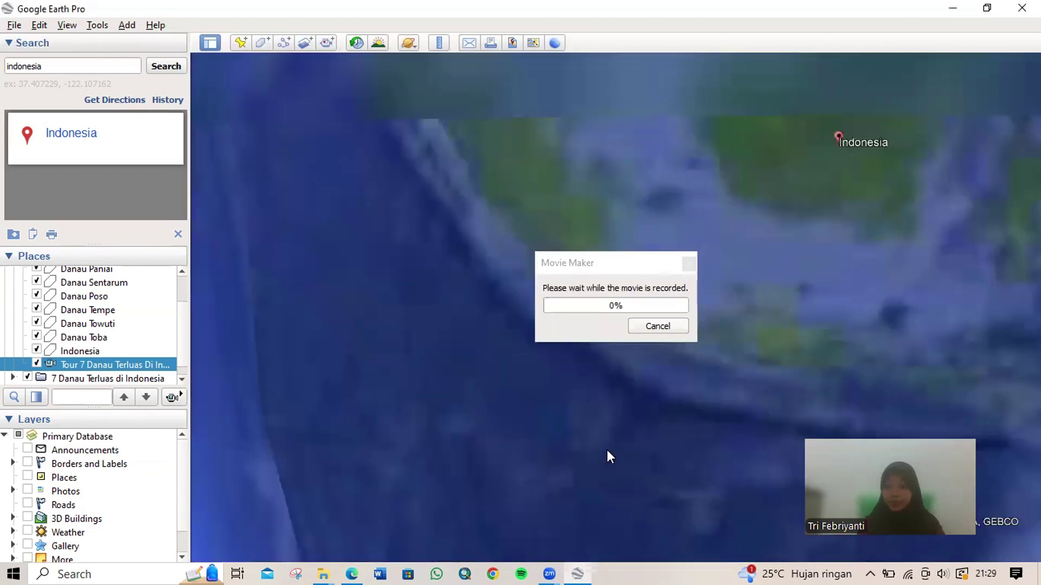